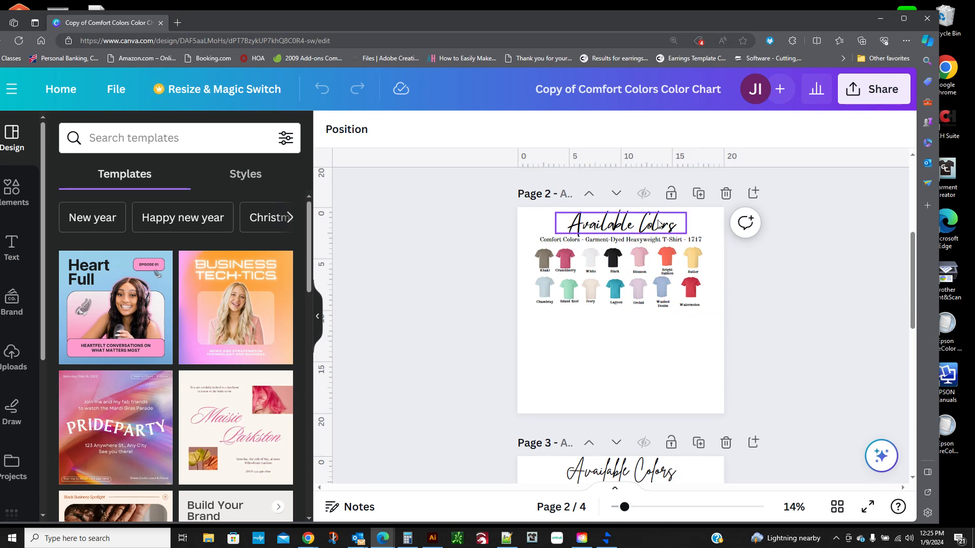
- Change the font of the "Available Colors" heading on page 3 to Apricots
scroll(635, 457, down, 3)
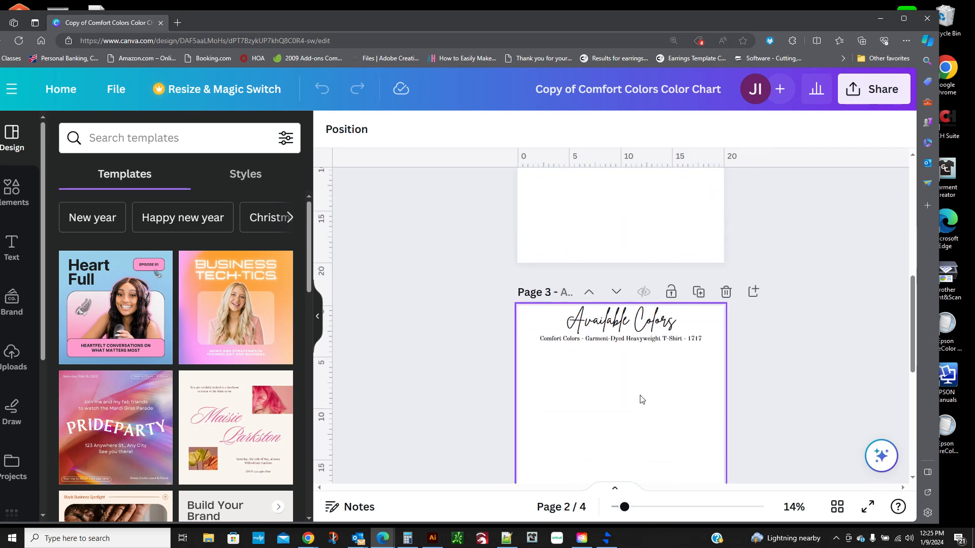
click(620, 320)
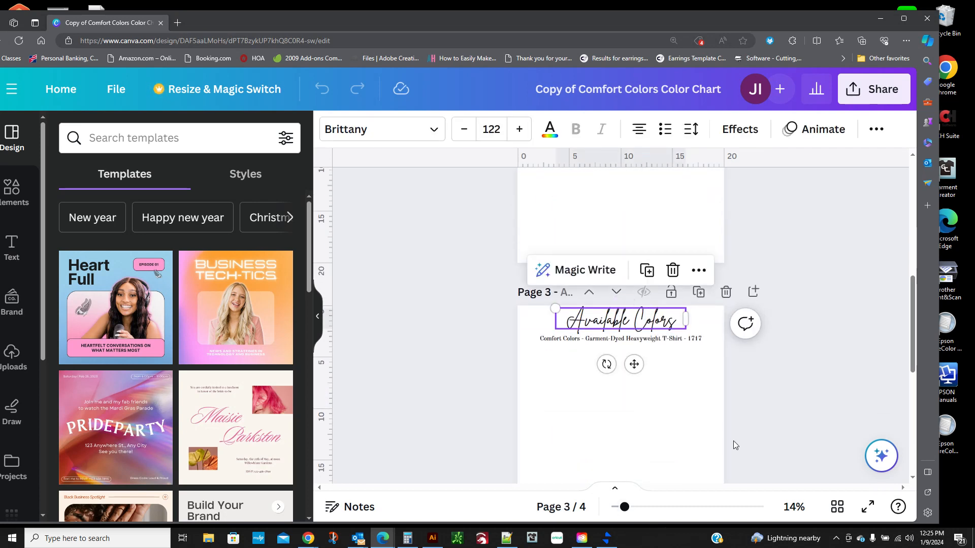
scroll(731, 441, down, 1)
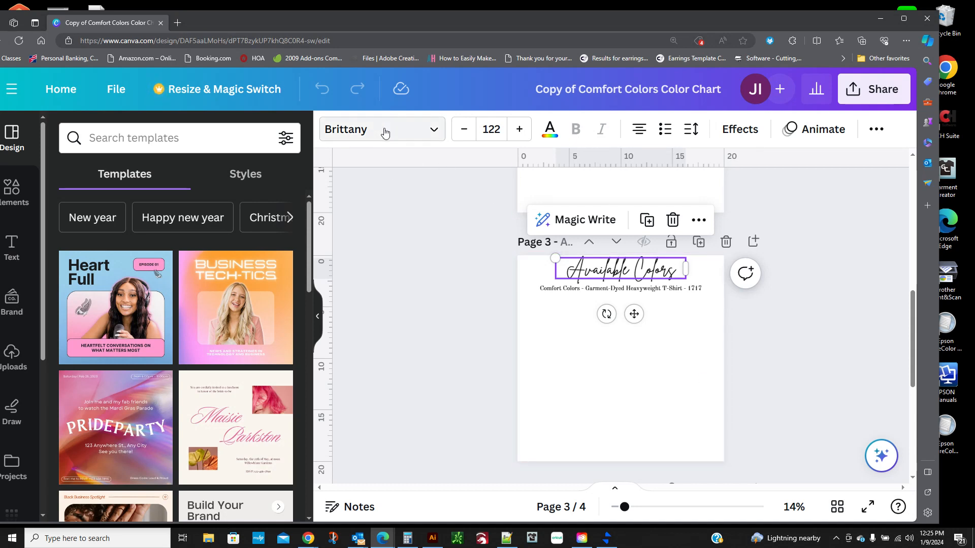
click(339, 129)
scroll(160, 309, down, 3)
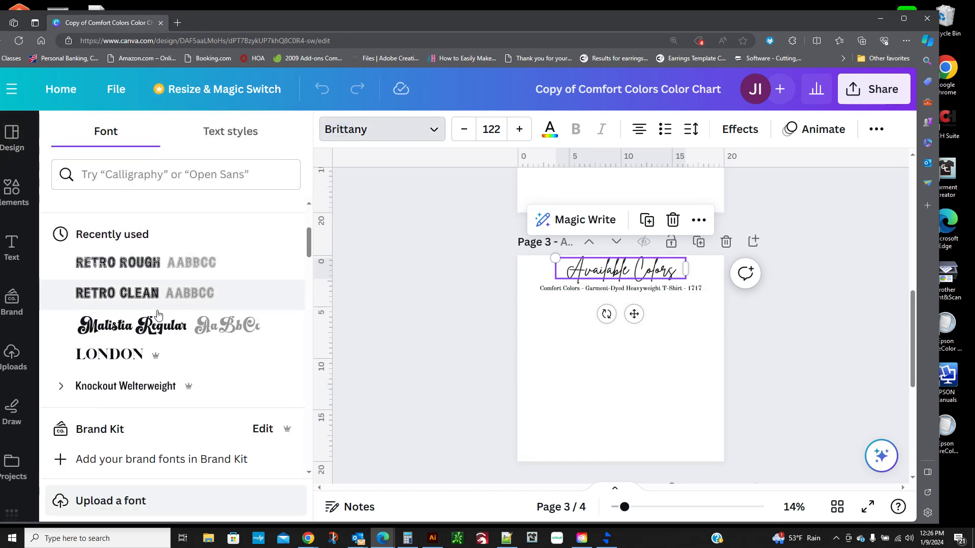
scroll(161, 304, up, 3)
click(161, 281)
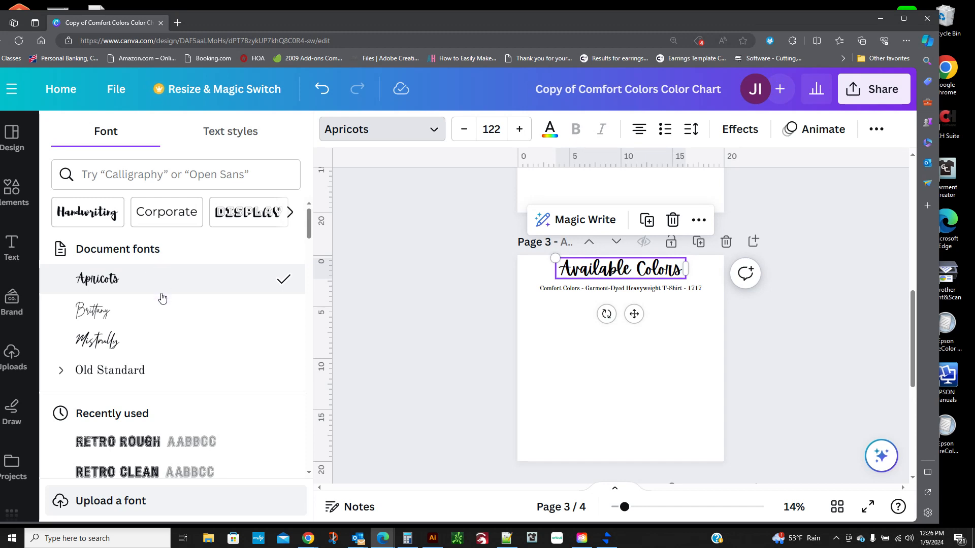
- Try the Malistia and Always Funny fonts on the page 3 heading
scroll(161, 299, down, 3)
click(164, 303)
scroll(163, 305, down, 5)
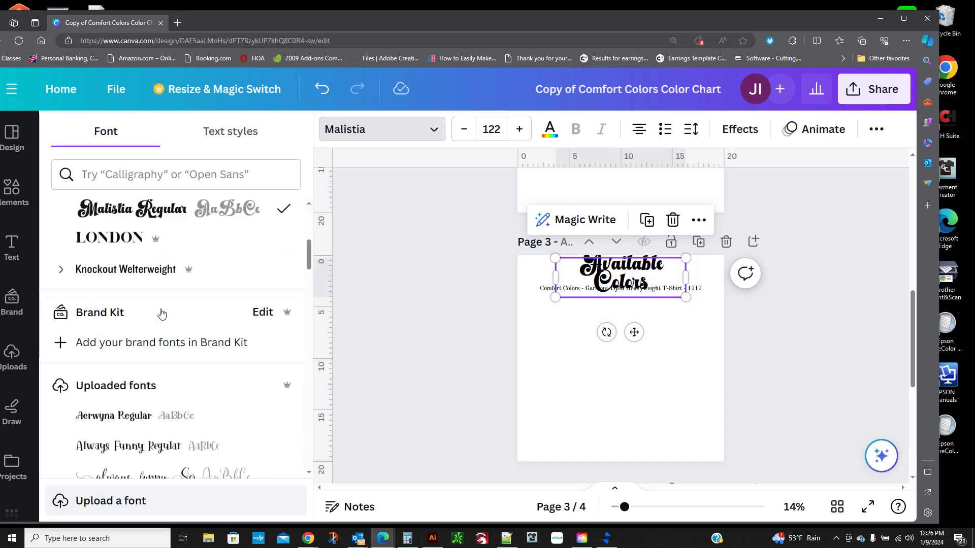
click(147, 342)
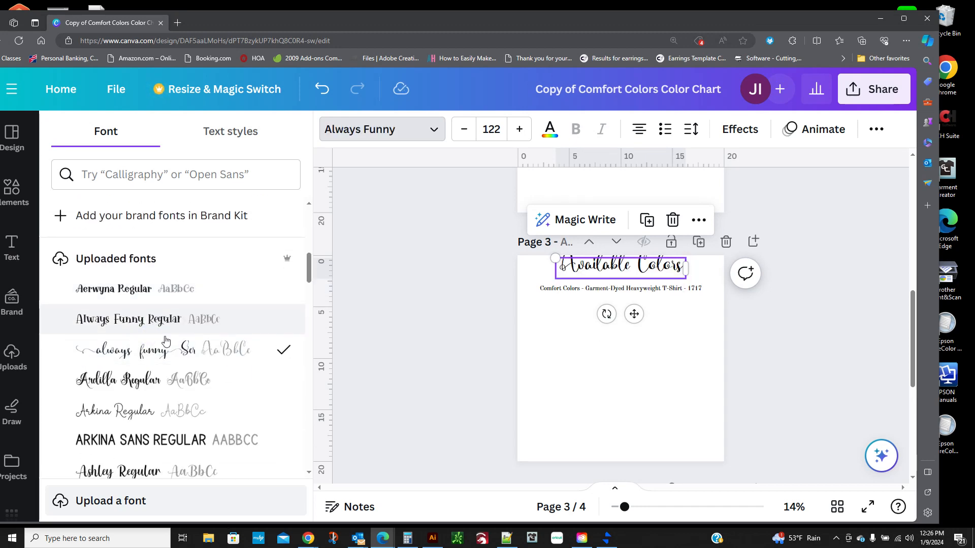
- Set the font of the page 3 "Available Colors" heading to Arkina
scroll(168, 366, down, 2)
click(169, 358)
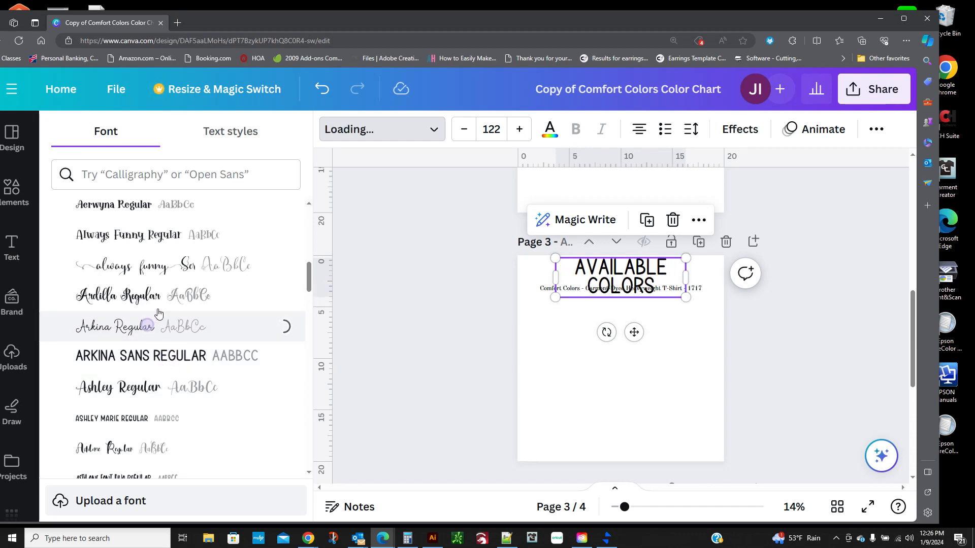
click(149, 330)
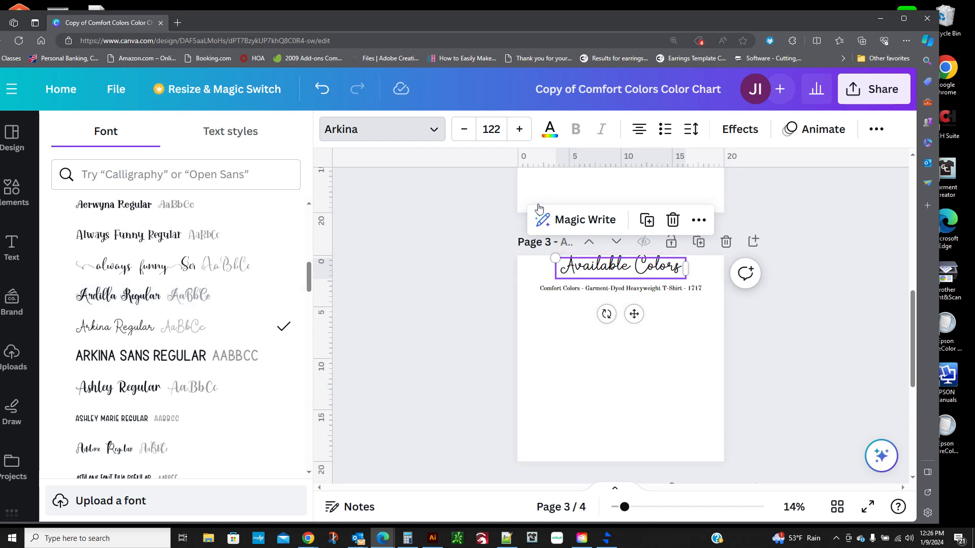
- Examine the shirt colors and their names on the full Comfort Colors chart on page 1, enlarged to 39%
scroll(528, 265, up, 5)
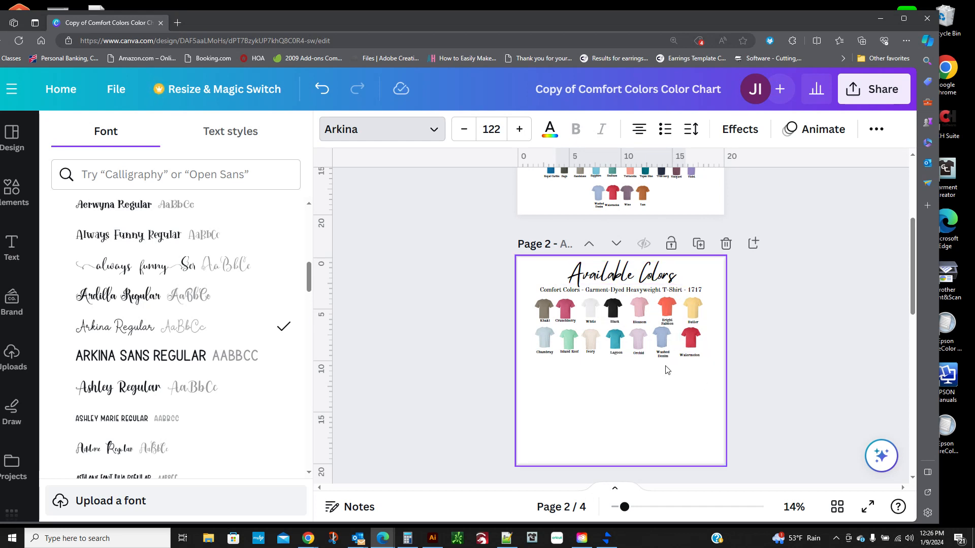
scroll(734, 342, up, 4)
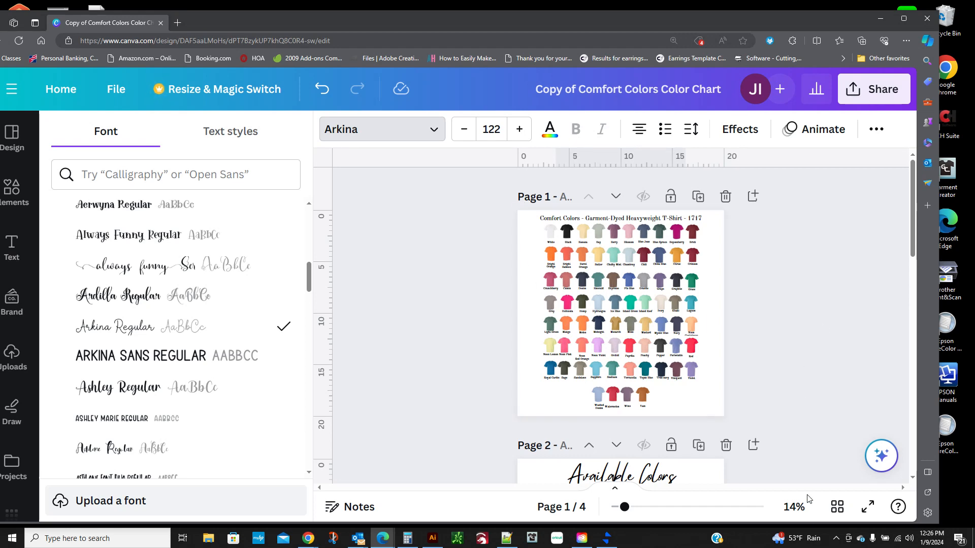
drag(624, 508, 663, 506)
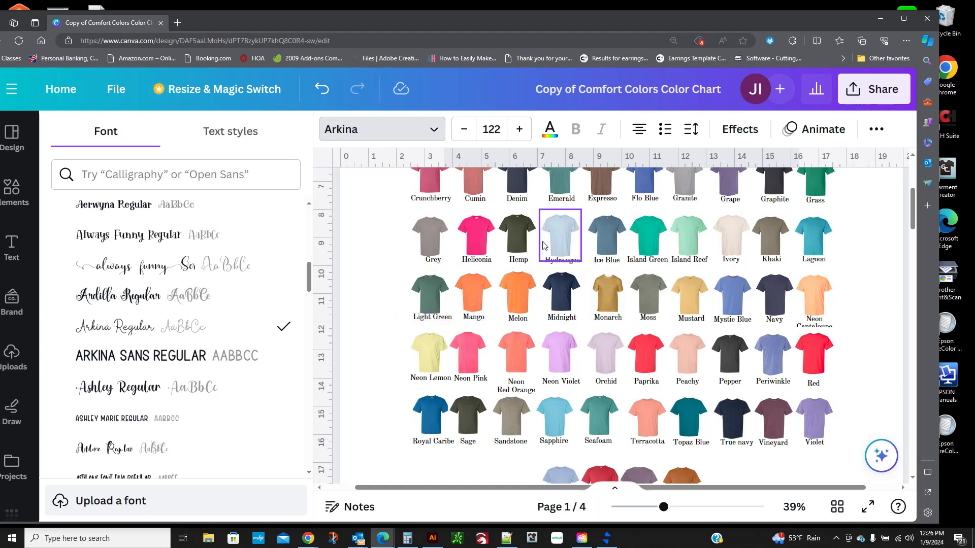
scroll(638, 312, up, 5)
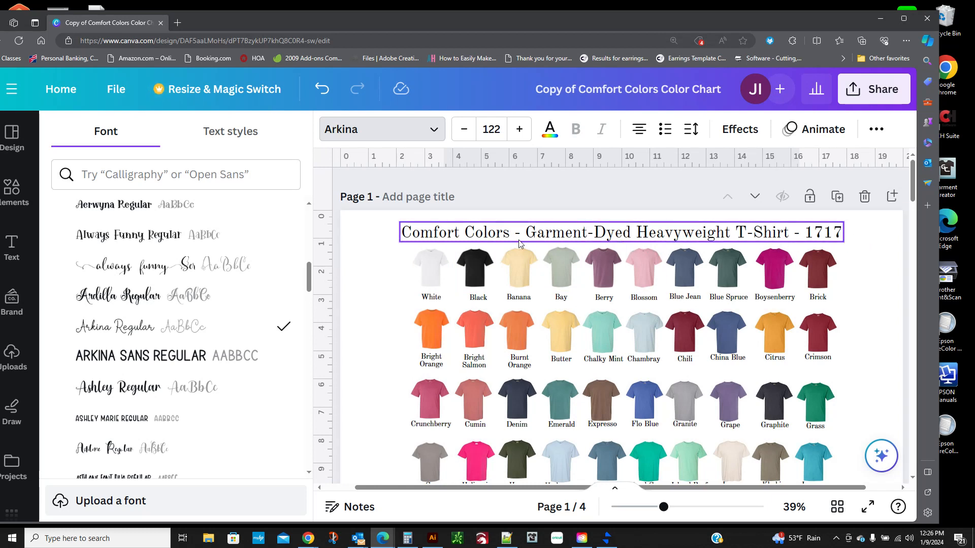
scroll(695, 305, down, 3)
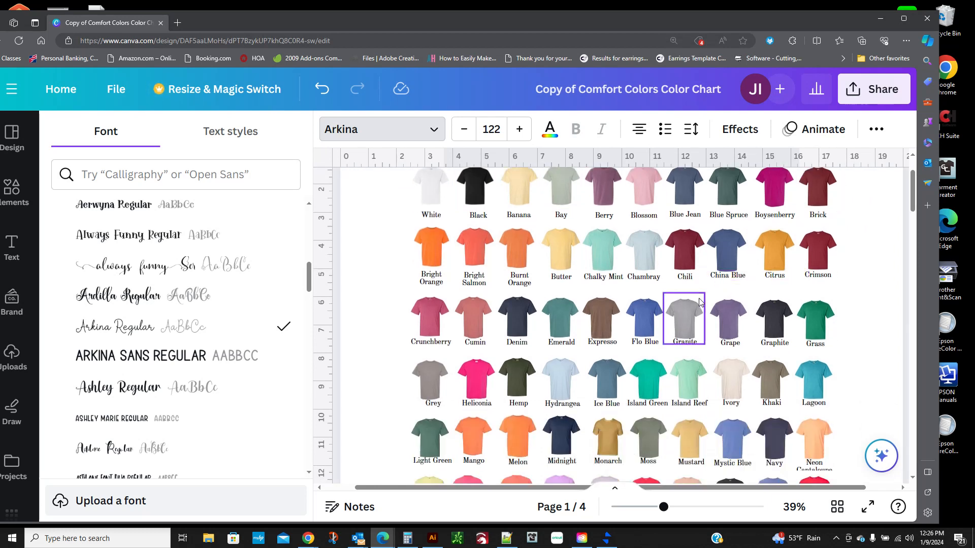
scroll(699, 299, down, 2)
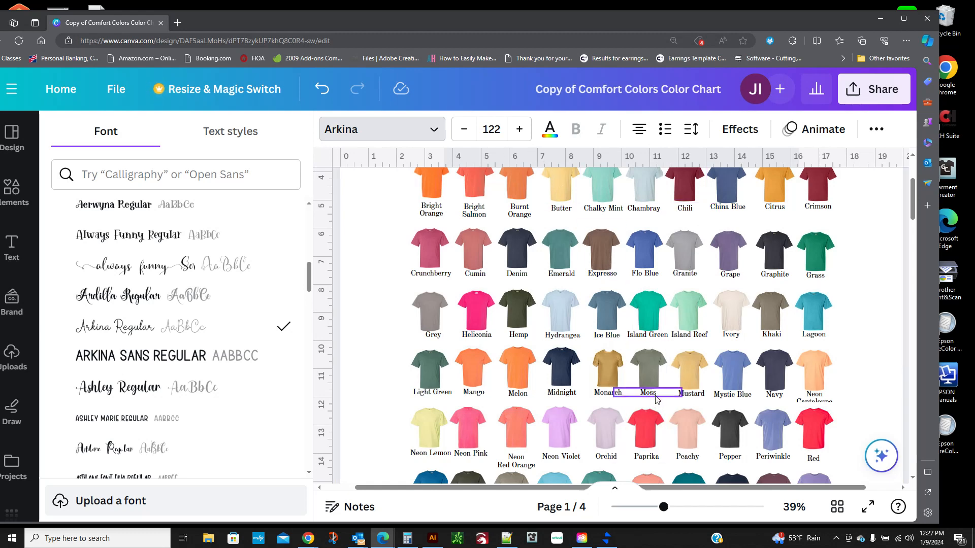
scroll(660, 385, down, 8)
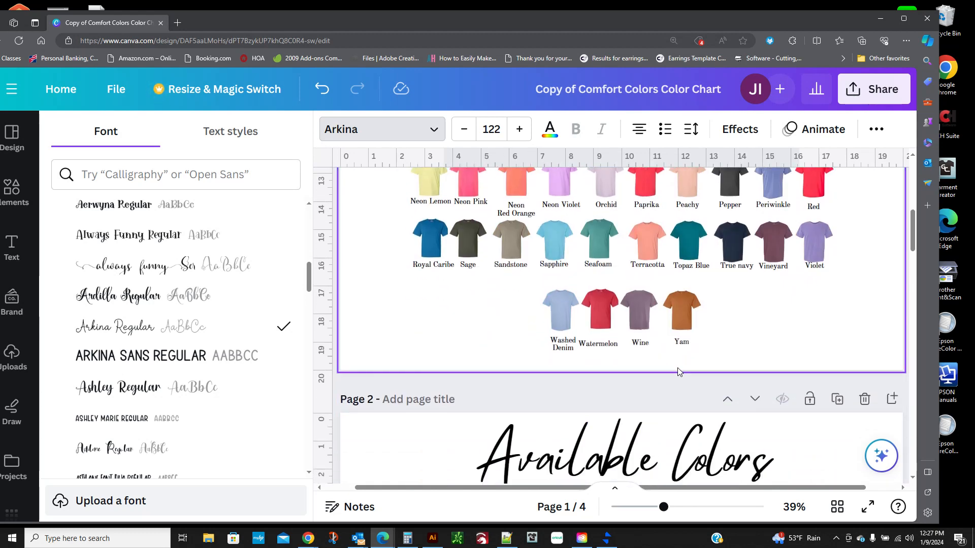
- Move the Moss shirt and its label from page 1 to a new row below Chambray on page 2
click(650, 507)
drag(651, 509, 639, 508)
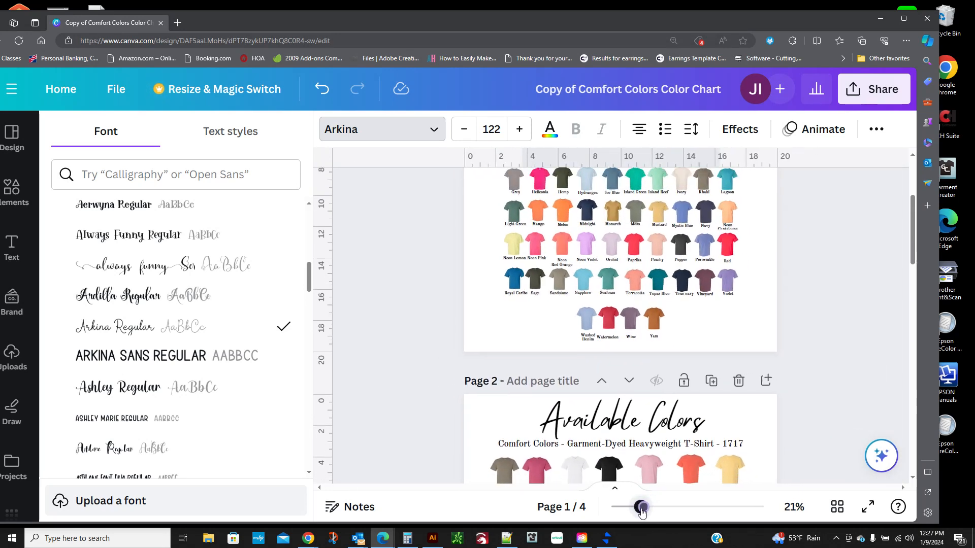
click(635, 224)
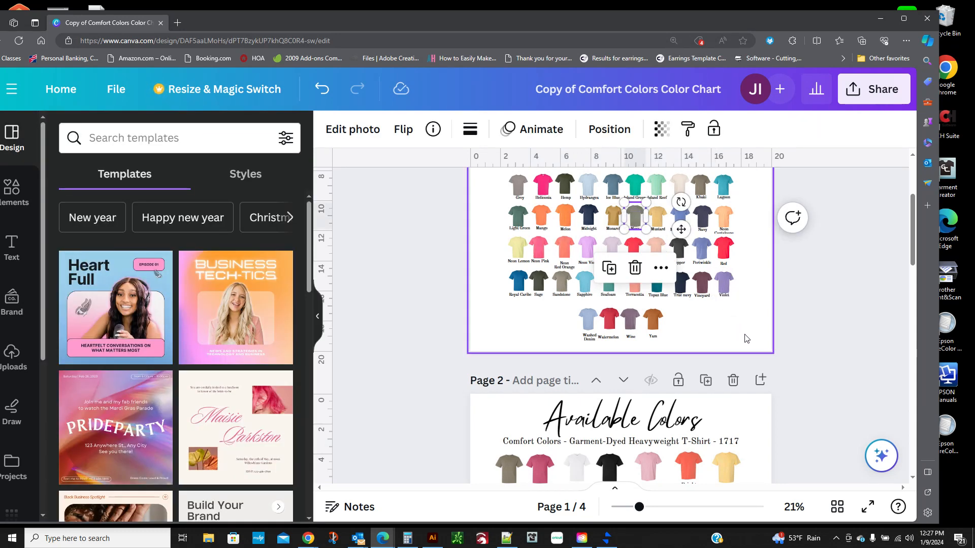
key(Escape)
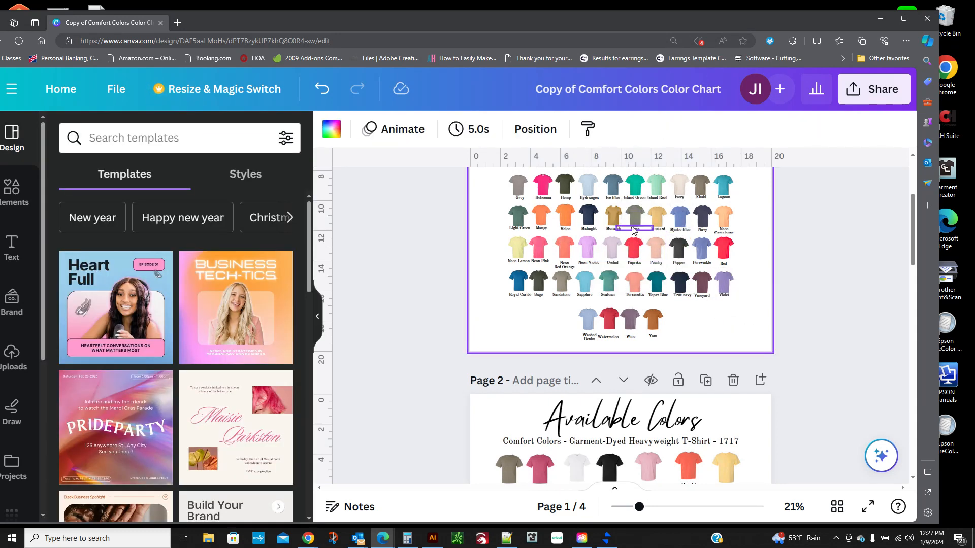
click(633, 230)
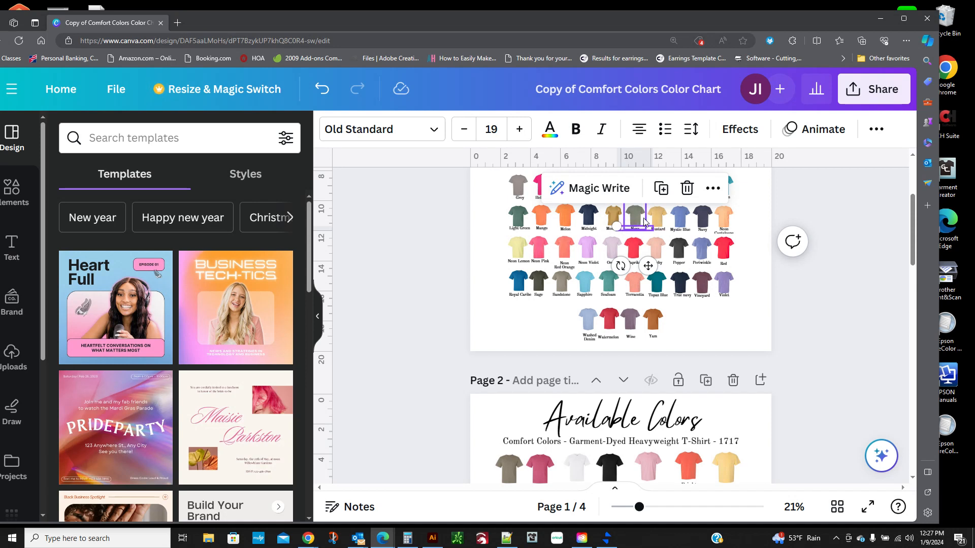
shift+click(637, 222)
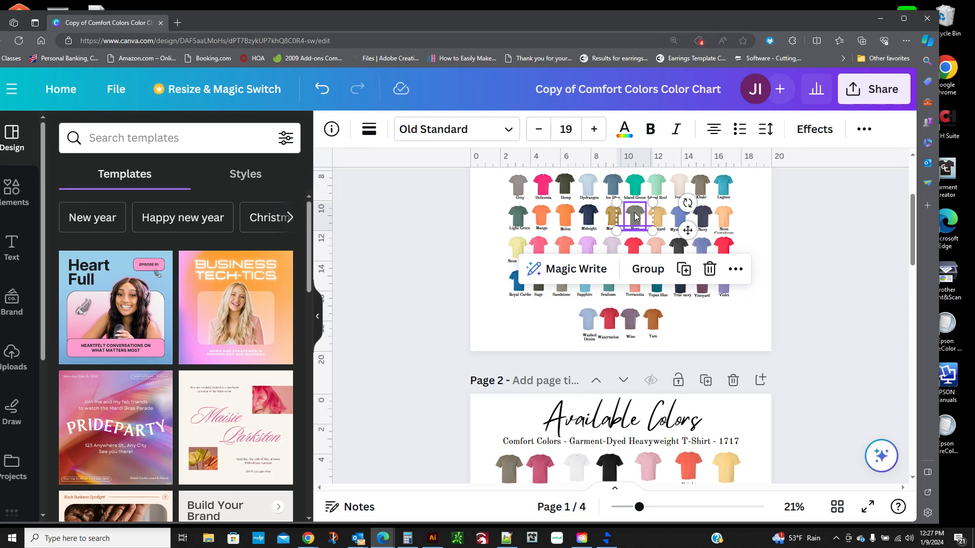
scroll(634, 216, down, 1)
drag(634, 177, 499, 316)
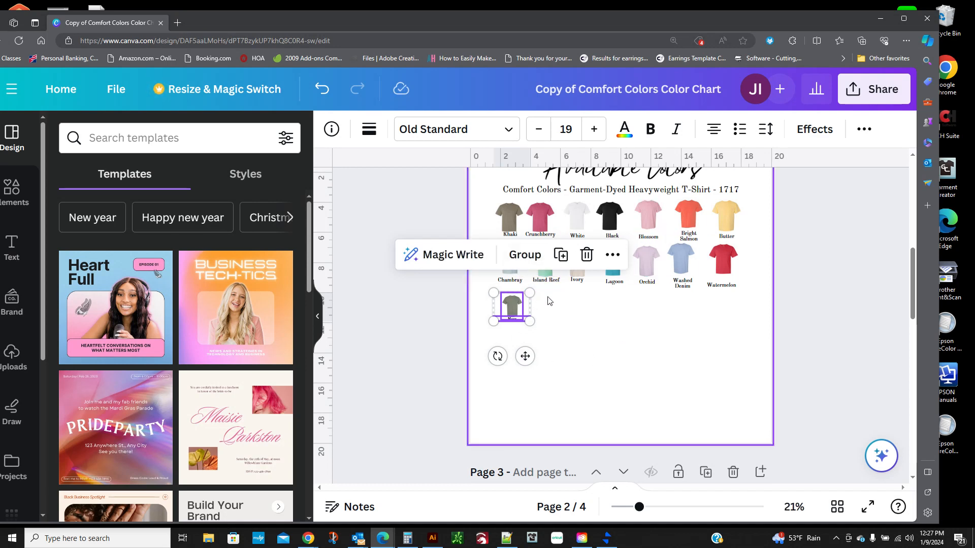
- Enlarge the Moss shirt and its label together on page 2, and undo the resizing
drag(532, 323, 572, 368)
click(646, 377)
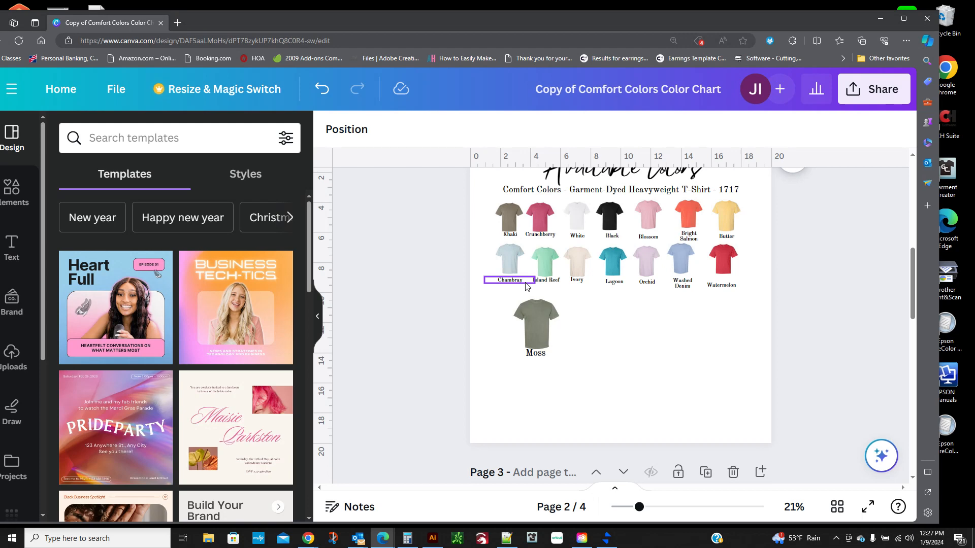
key(ctrl+z)
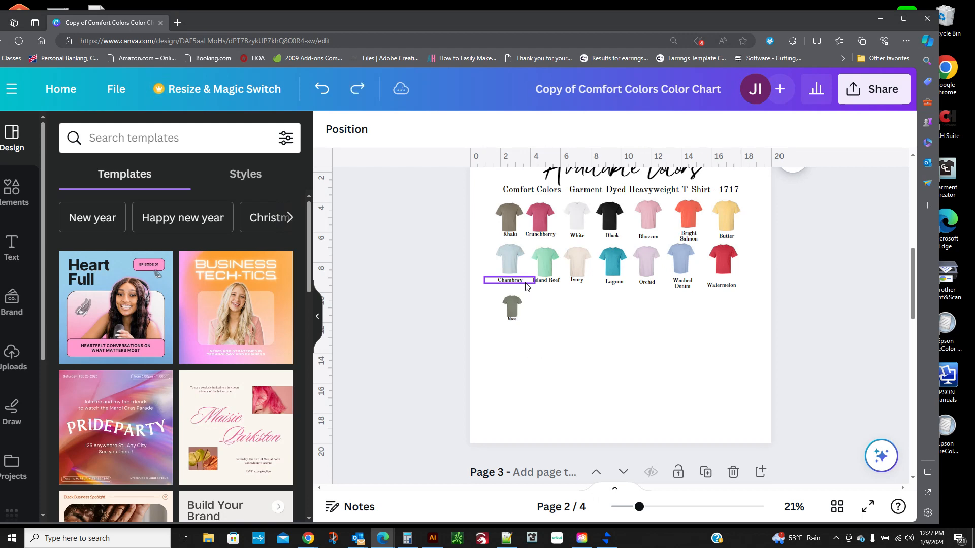
- Move the Red shirt and its label, along with the Periwinkle label, from page 1 to the row beside Moss on page 2
scroll(524, 357, up, 10)
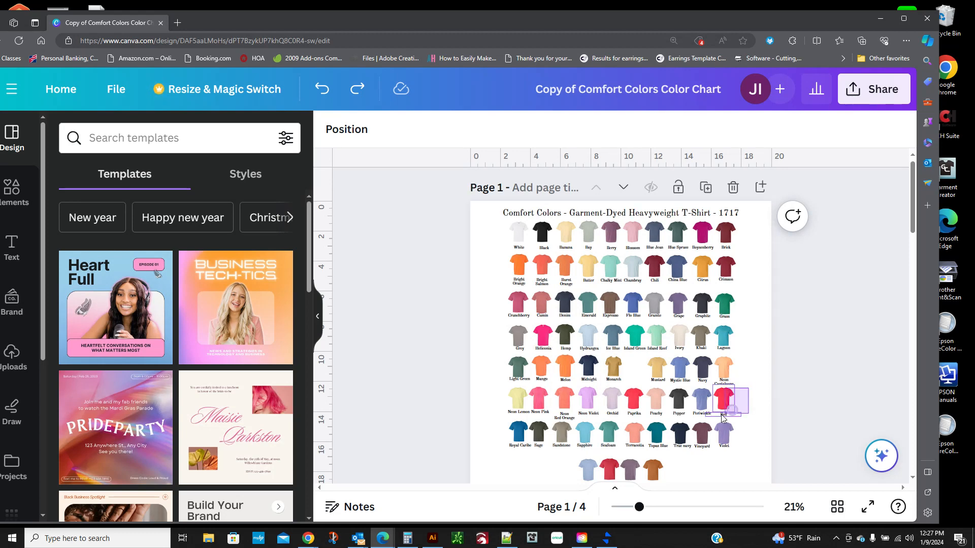
click(725, 399)
scroll(720, 321, down, 5)
scroll(719, 264, up, 1)
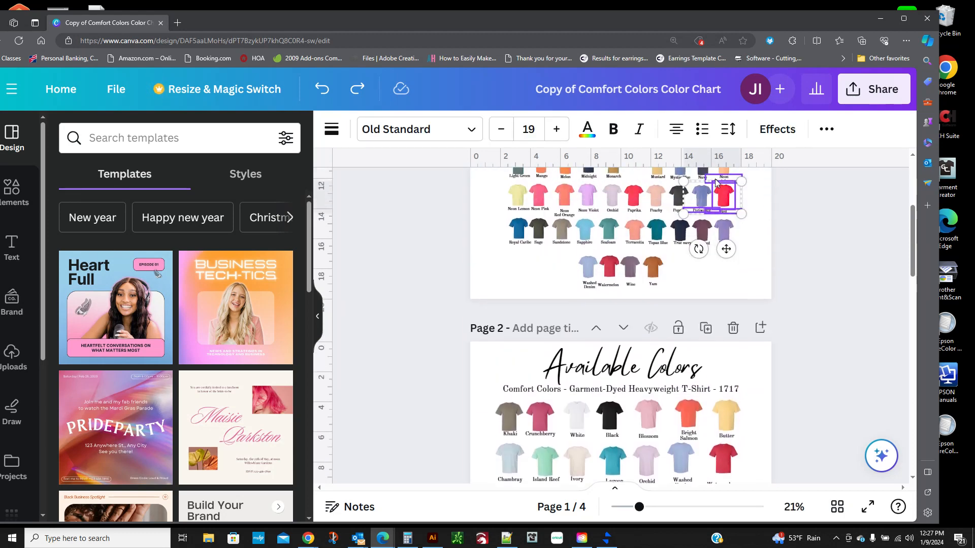
drag(726, 199, 648, 480)
scroll(655, 450, down, 1)
scroll(654, 445, down, 3)
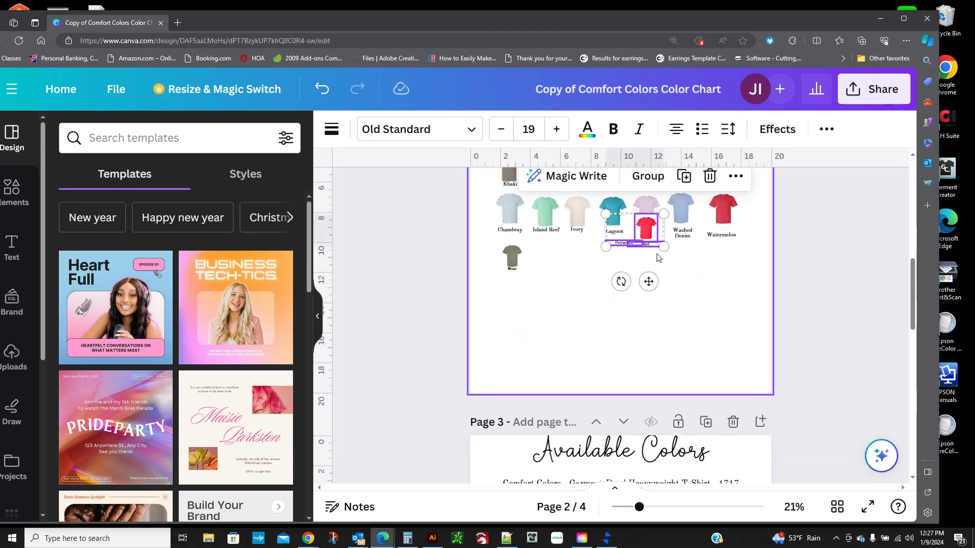
drag(643, 243, 554, 258)
click(603, 280)
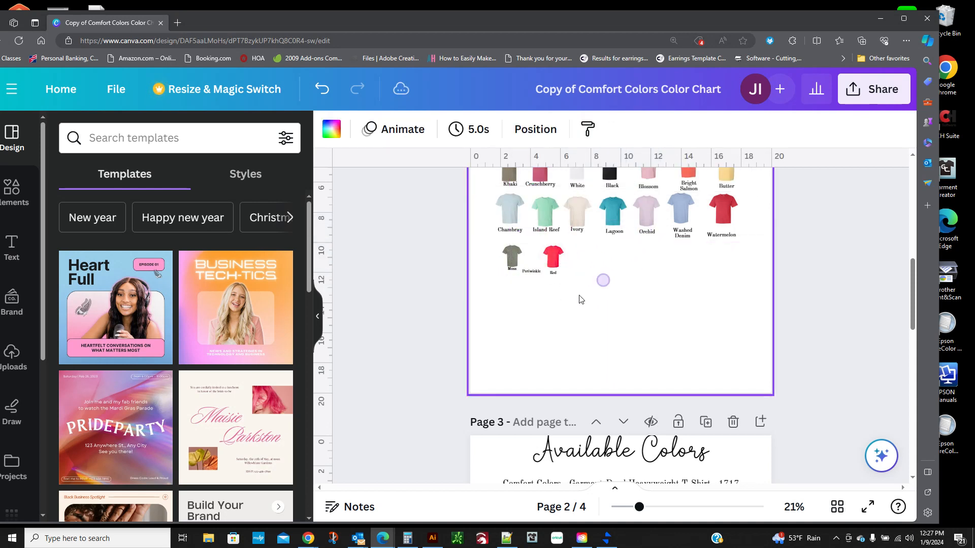
- Delete the stray Periwinkle label between the Moss and Red shirts on page 2
click(528, 276)
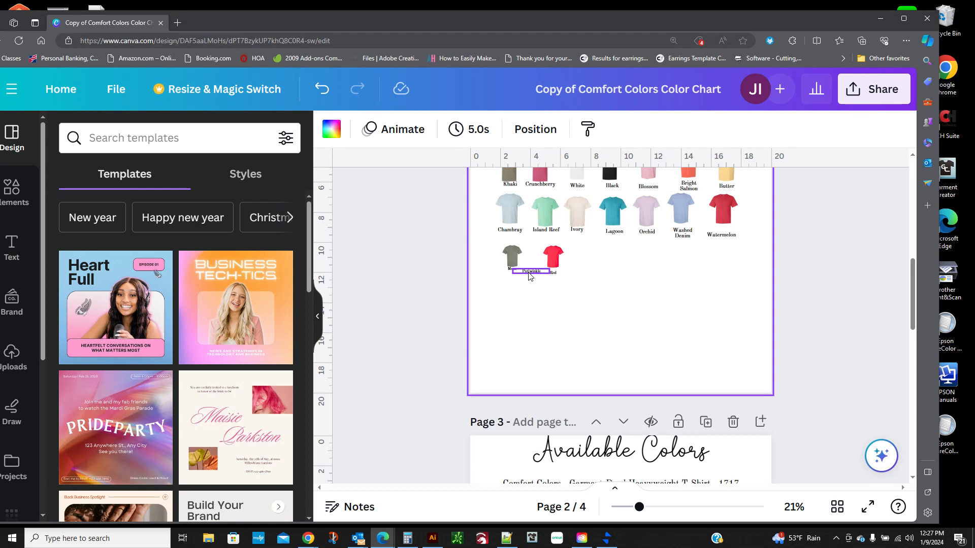
click(528, 274)
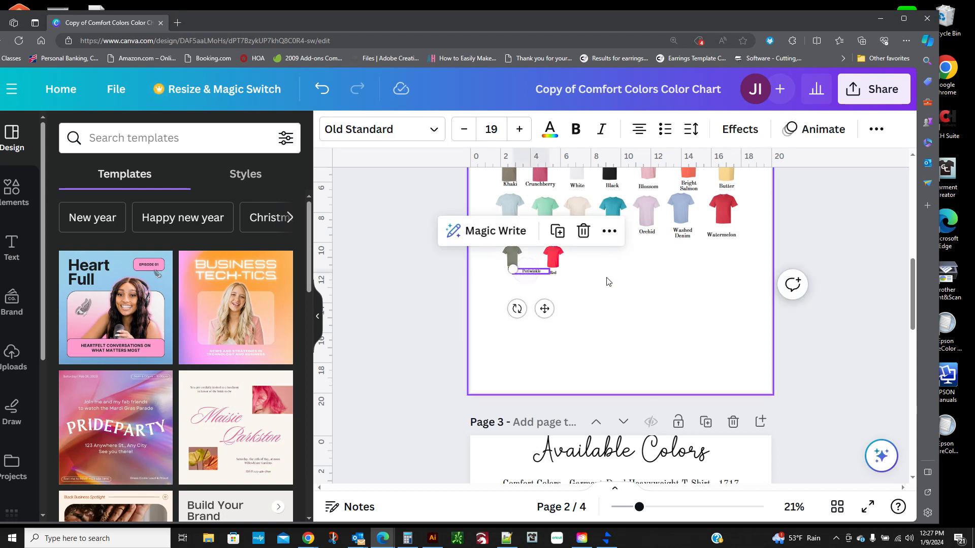
key(Delete)
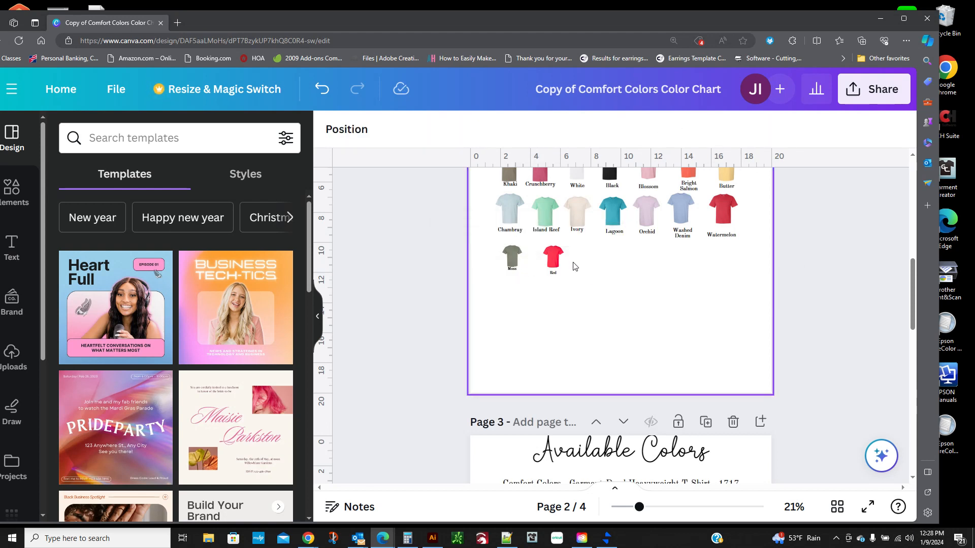
- Move the Red shirt with its label closer to the Moss shirt on page 2
click(549, 264)
drag(550, 264, 537, 266)
click(633, 282)
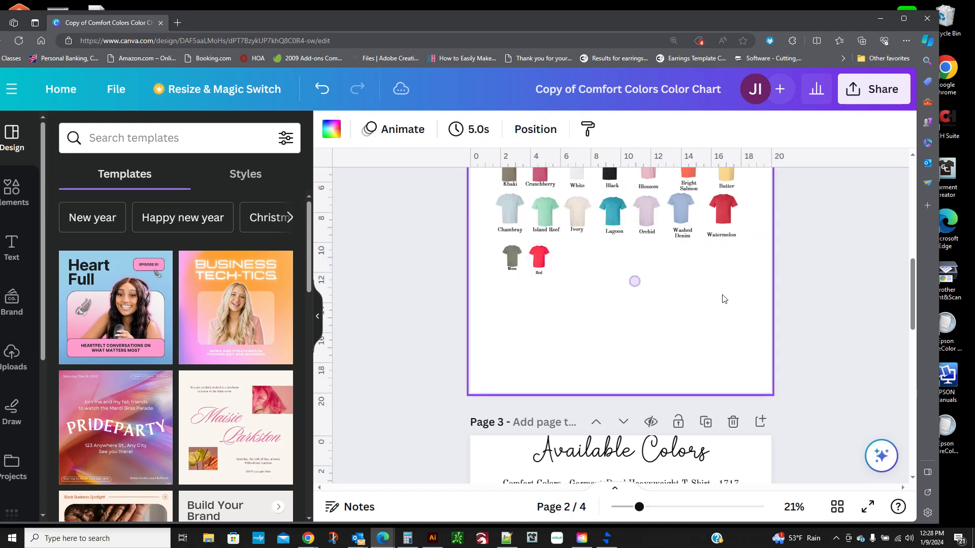
- Move the Neon Cantaloupe shirt and its label from page 1 to the row next to Red on page 2
scroll(728, 325, up, 7)
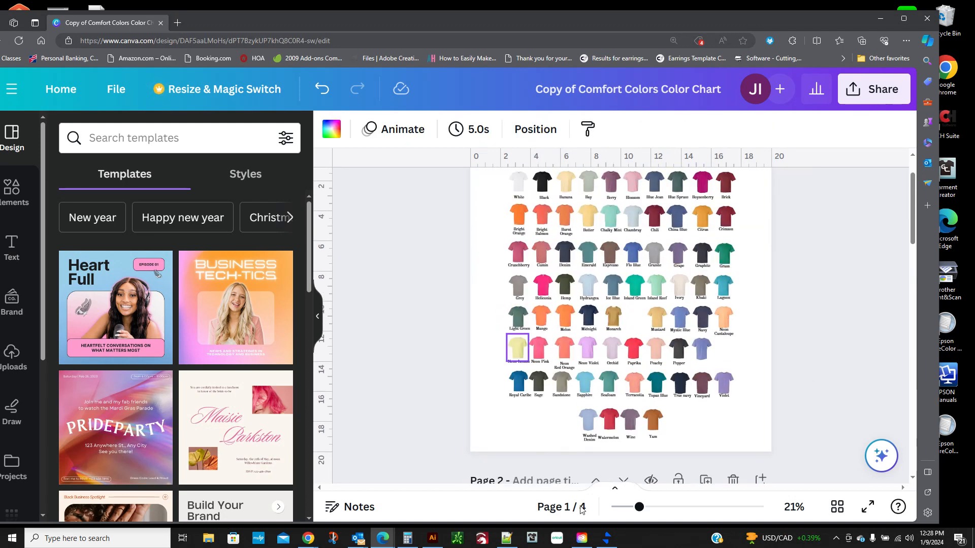
click(719, 341)
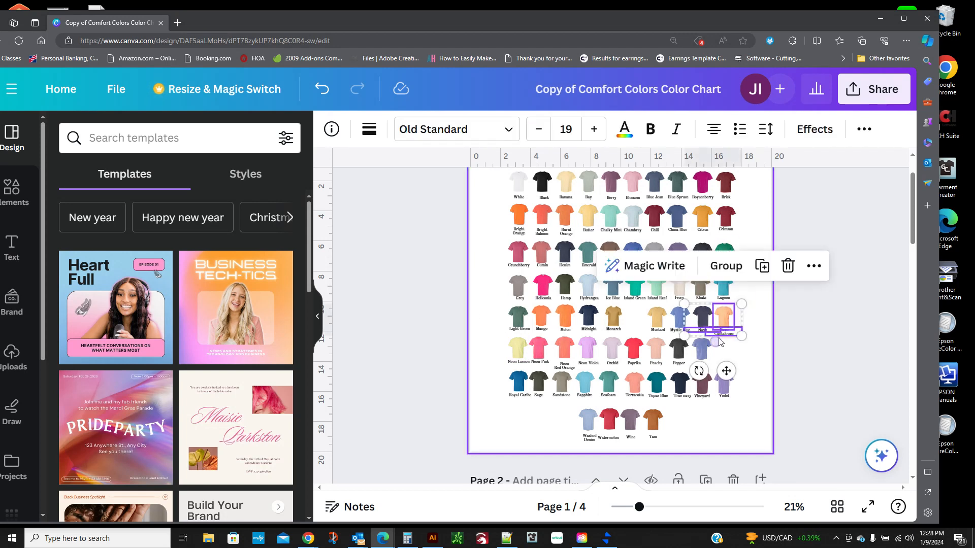
click(761, 324)
drag(751, 312, 572, 452)
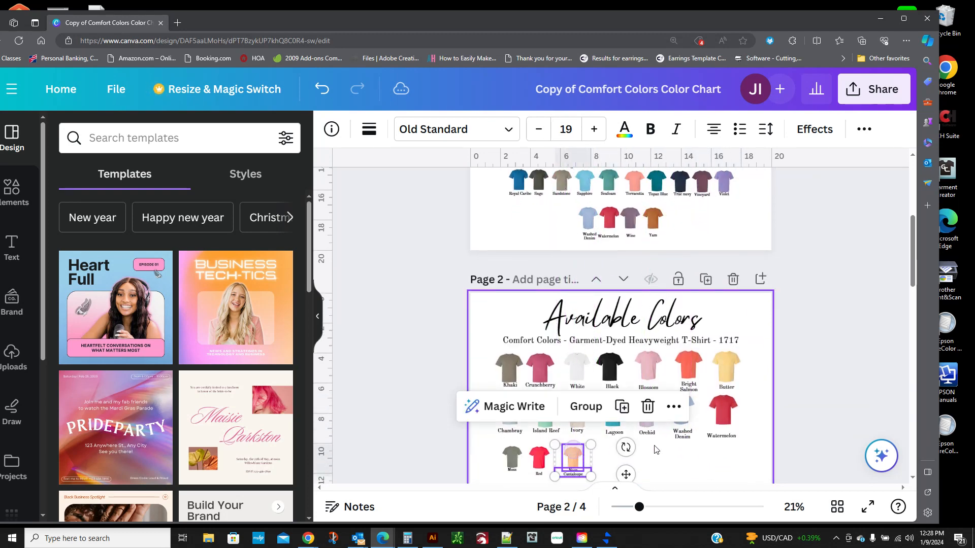
- Select the Moss, Red and Neon Cantaloupe shirts with their labels on page 2 and enlarge them together to a label font size of 43.8
click(660, 460)
scroll(645, 282, down, 4)
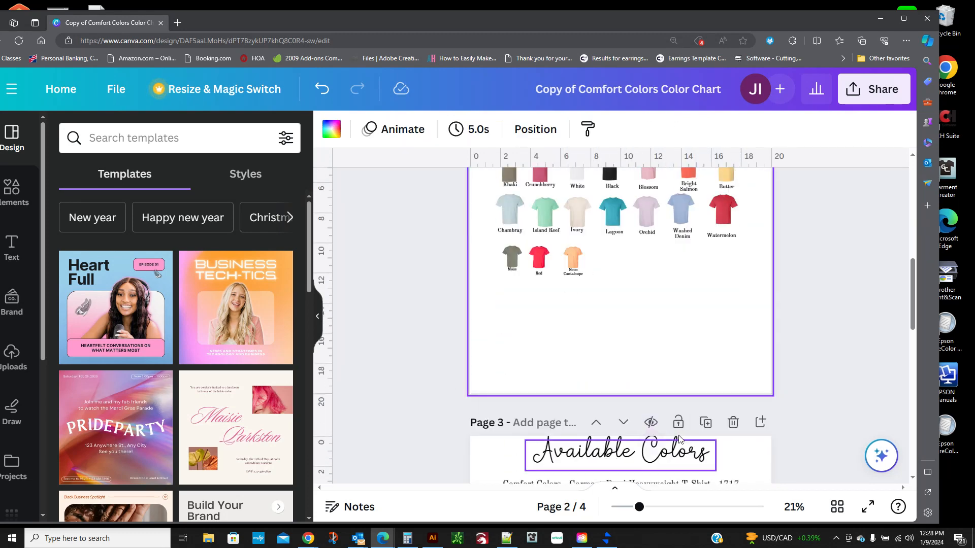
click(571, 259)
drag(572, 259, 490, 294)
click(625, 265)
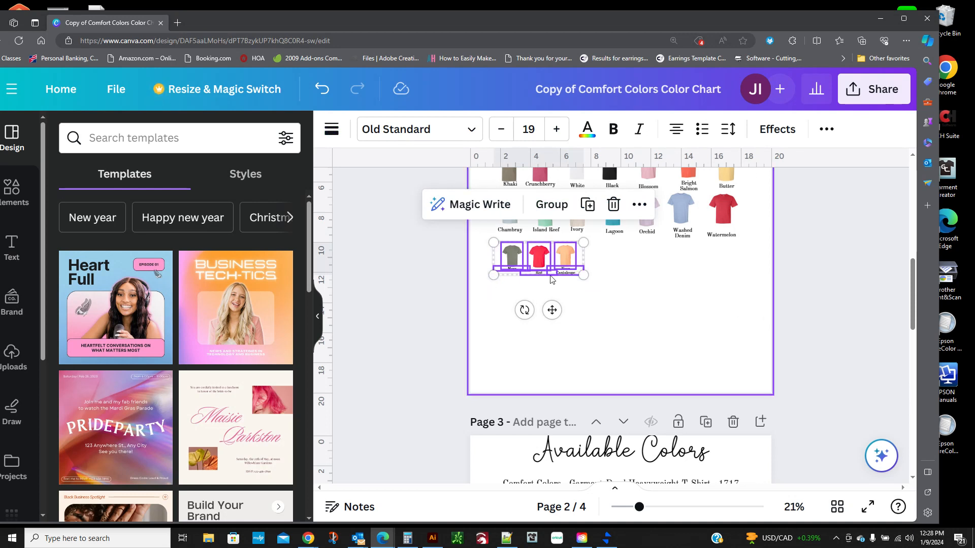
drag(585, 274, 689, 357)
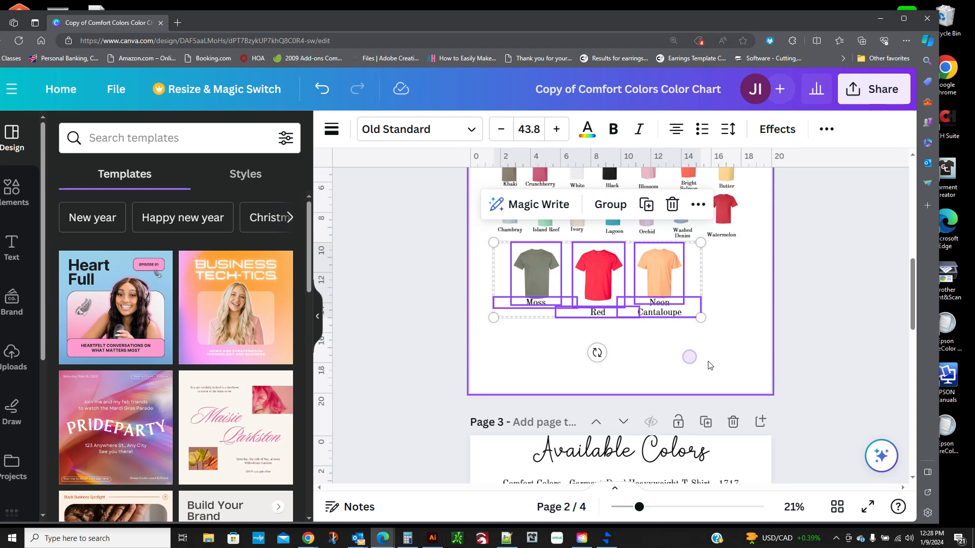
click(682, 359)
scroll(829, 342, up, 5)
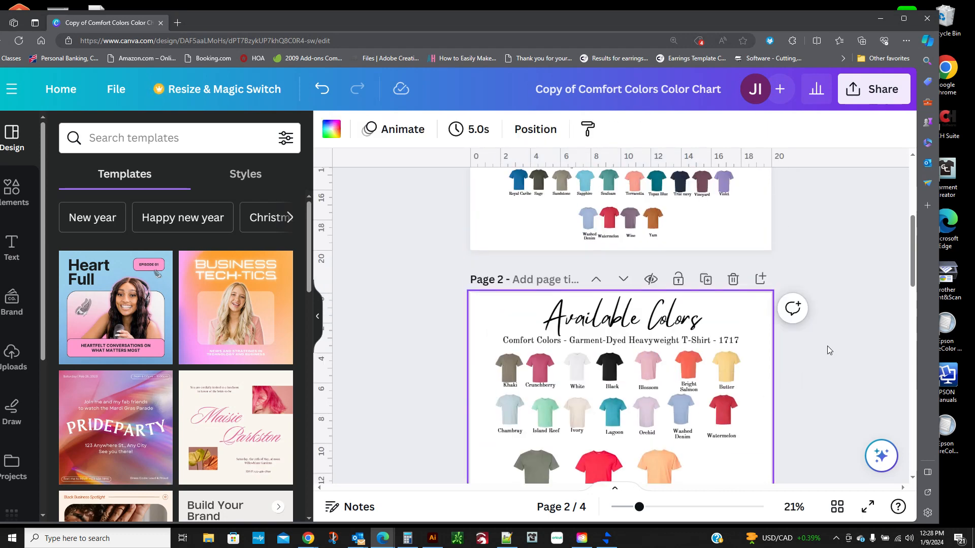
scroll(827, 345, down, 2)
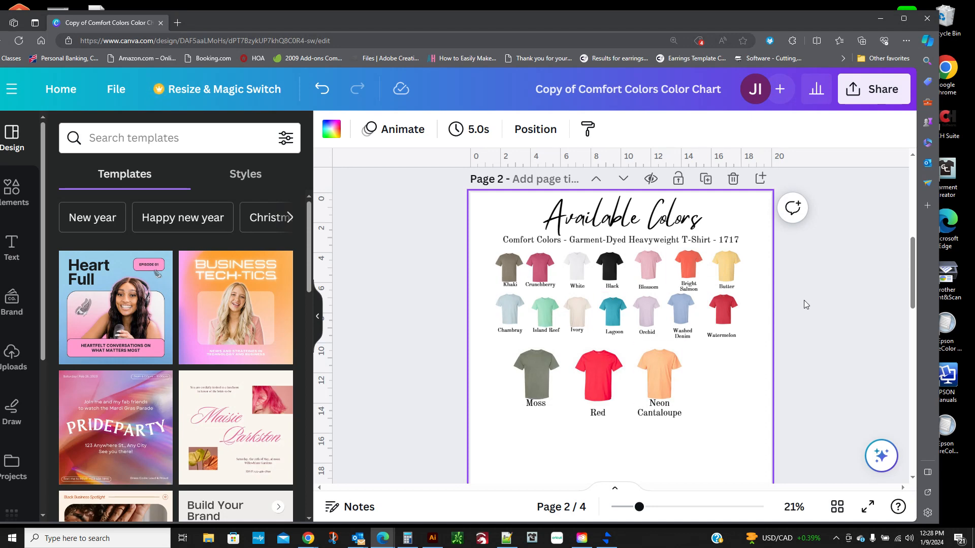
- In the design's download settings, limit the PNG export to page 2 only
click(881, 91)
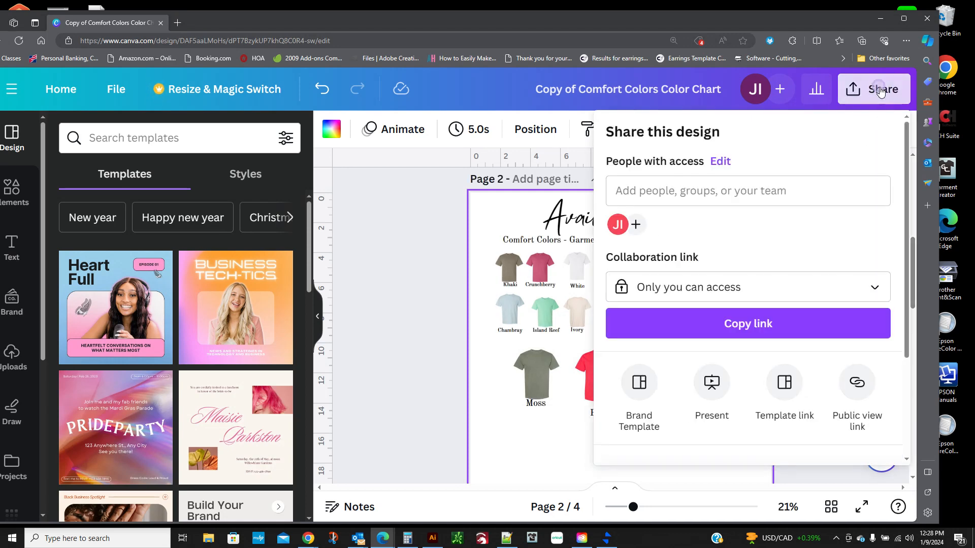
scroll(809, 365, down, 3)
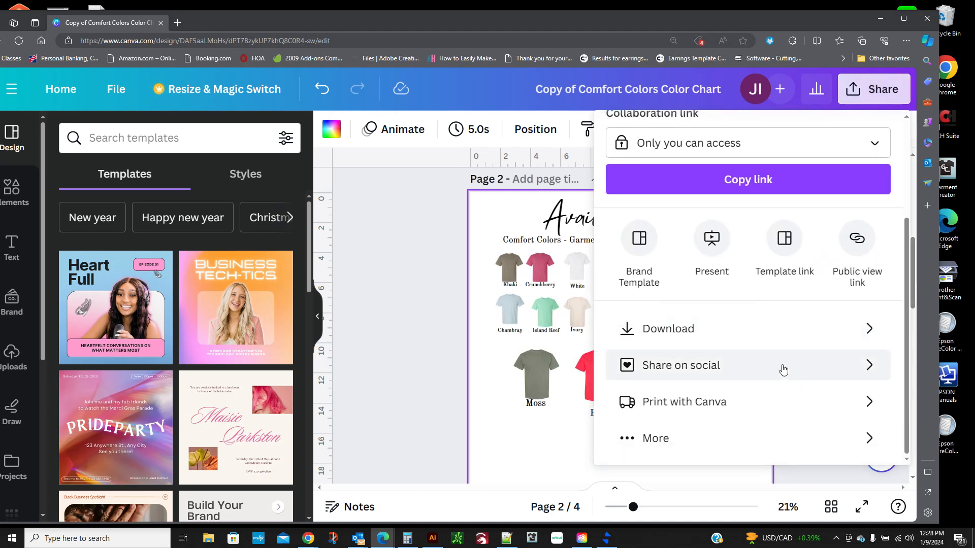
click(718, 329)
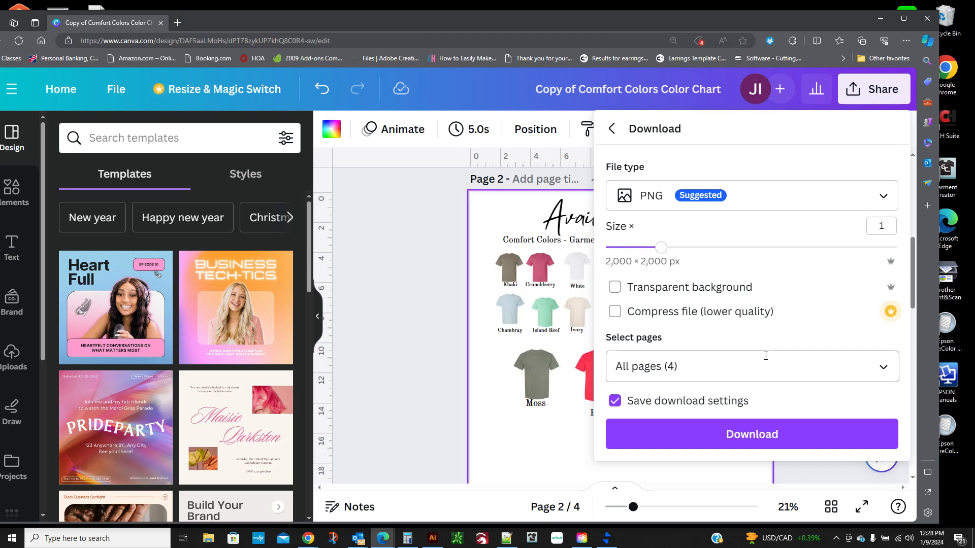
click(884, 369)
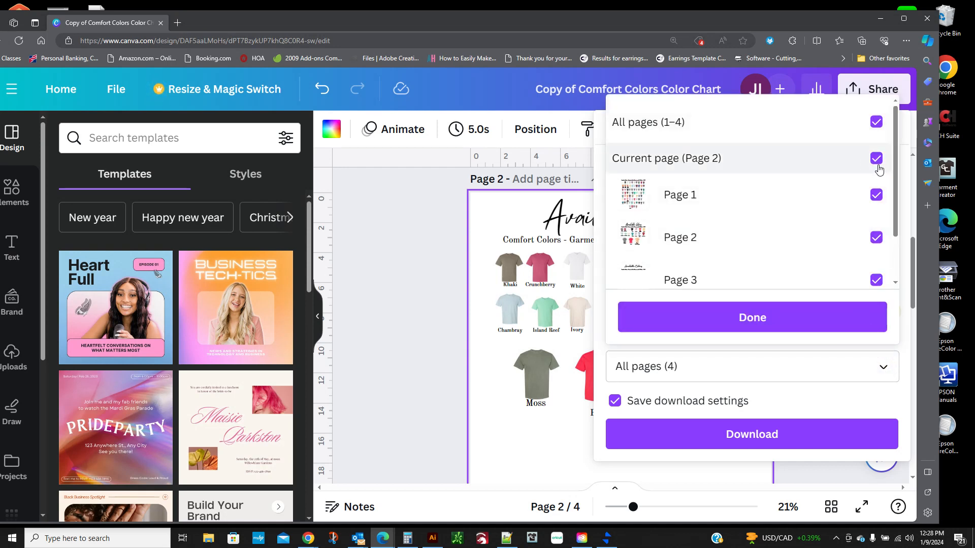
click(875, 122)
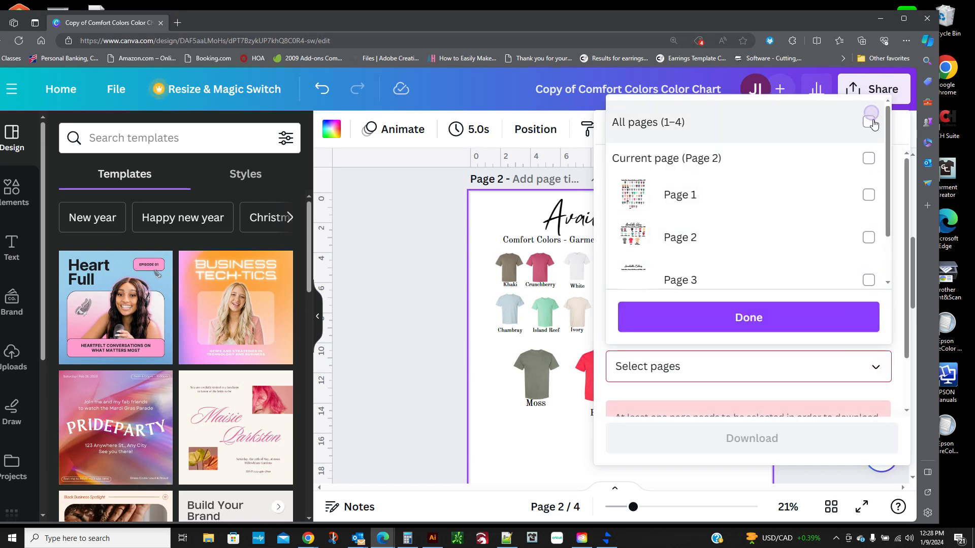
click(869, 159)
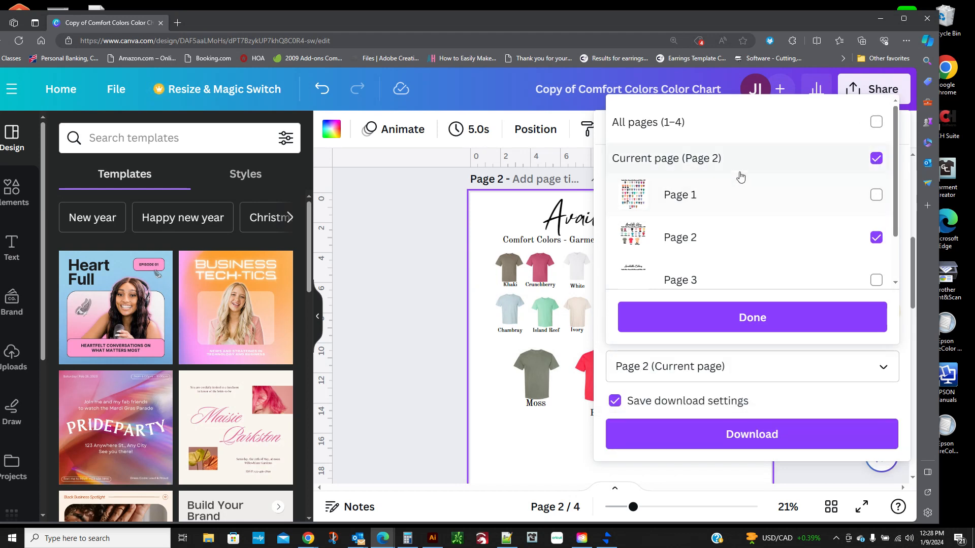
click(867, 158)
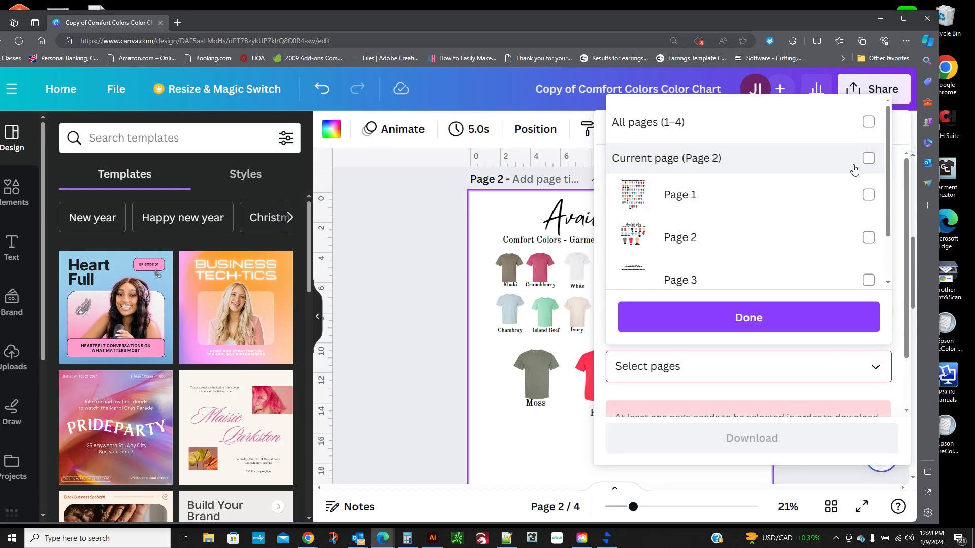
click(866, 239)
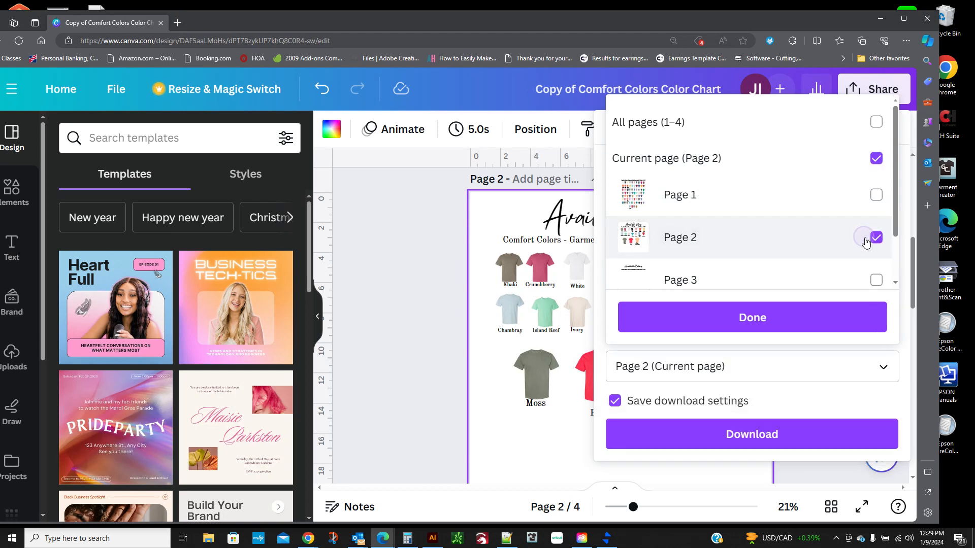
click(758, 323)
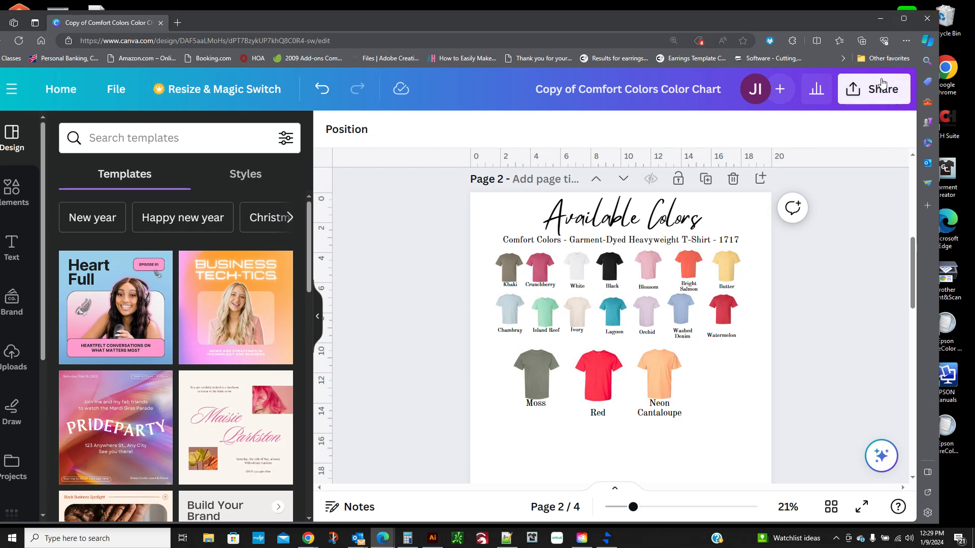
- Examine the file types offered in the download settings for the page 2 export, then close the settings without downloading
click(868, 87)
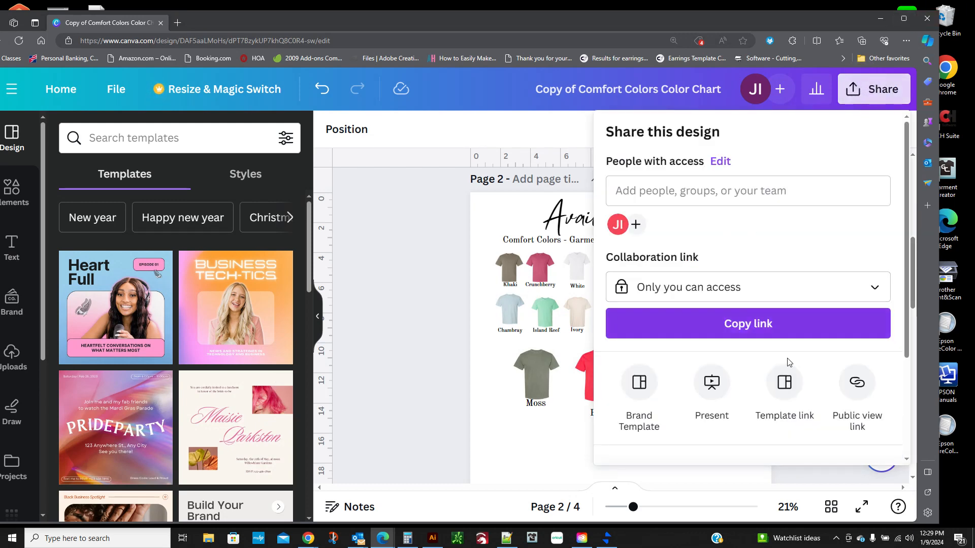
scroll(762, 410, down, 3)
click(740, 328)
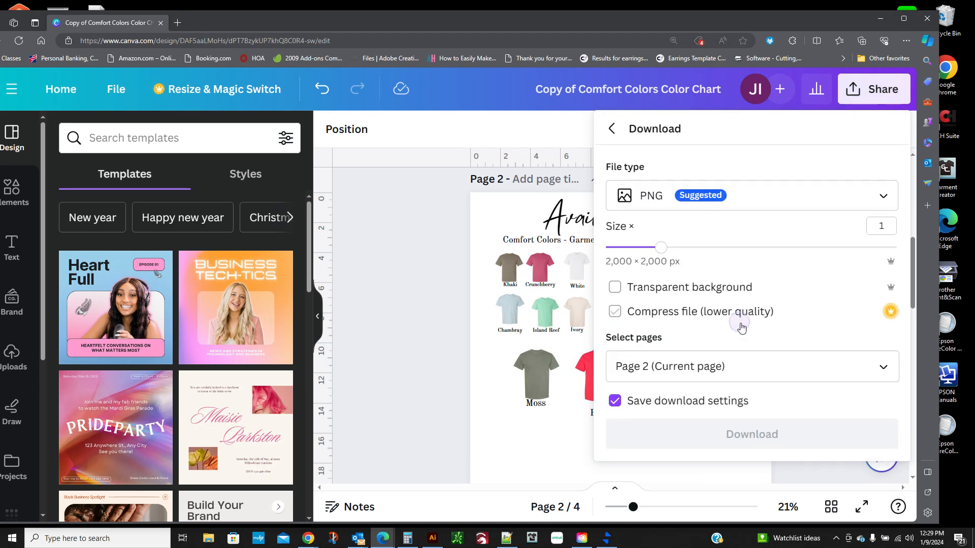
click(773, 196)
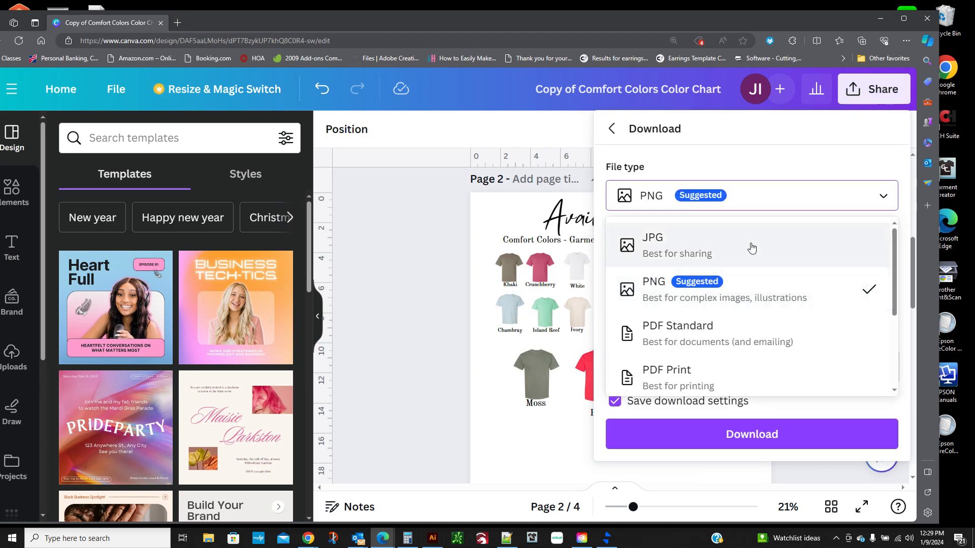
scroll(742, 341, down, 2)
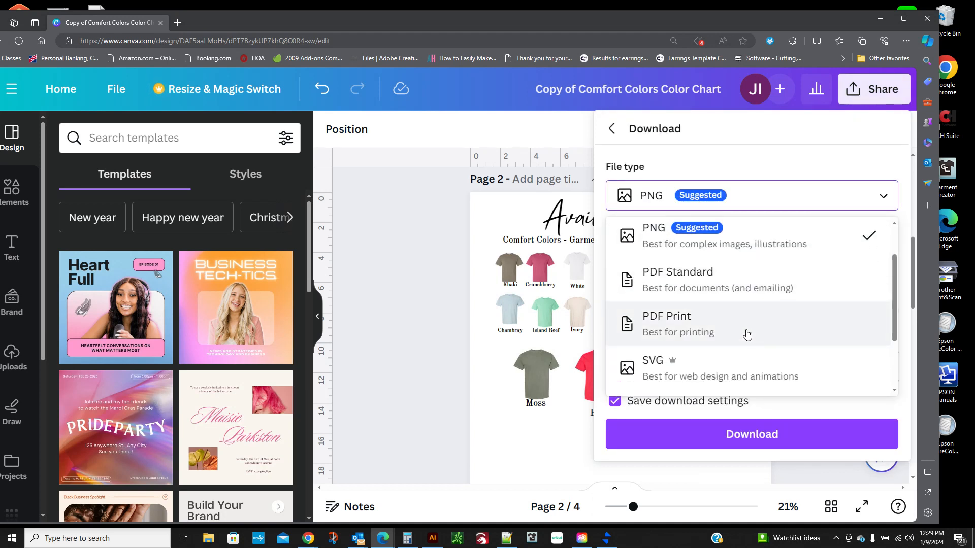
scroll(741, 360, down, 1)
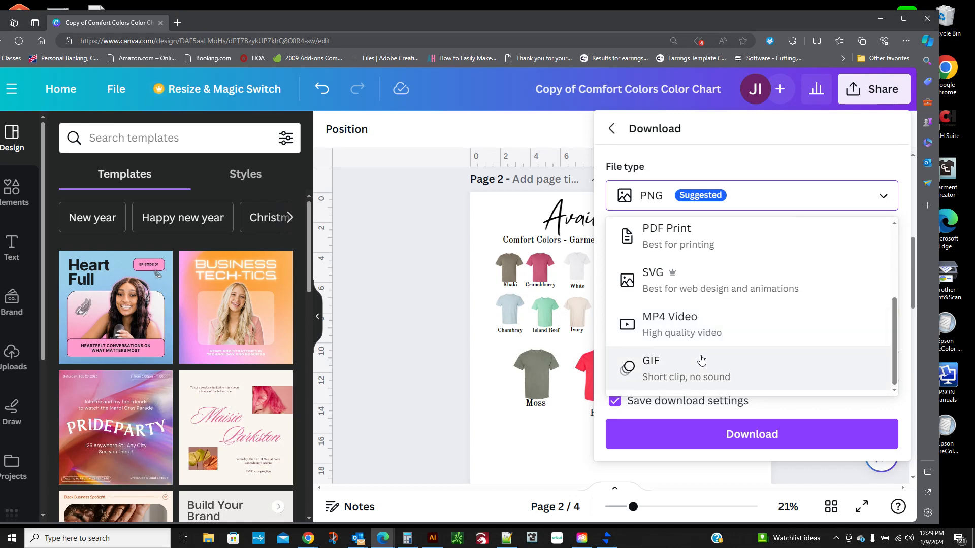
scroll(838, 290, up, 3)
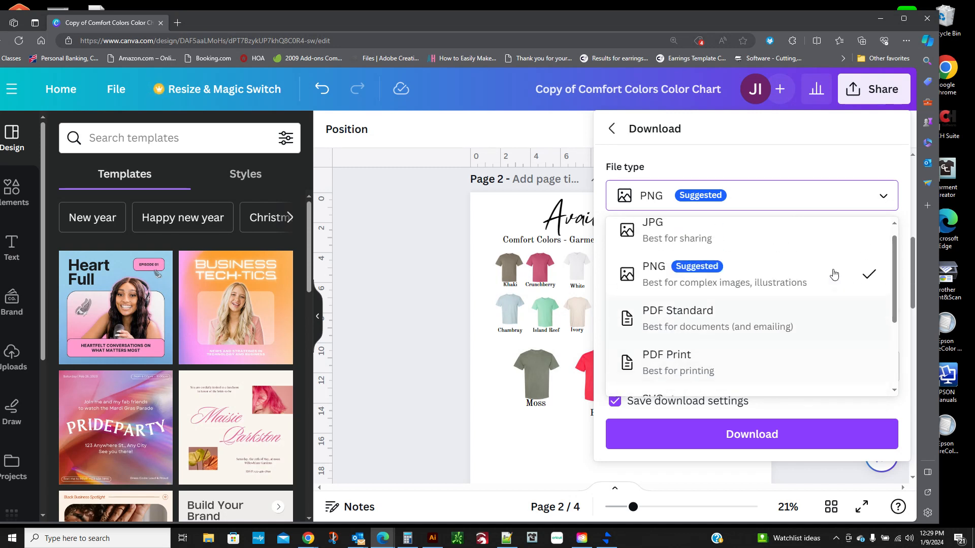
click(782, 207)
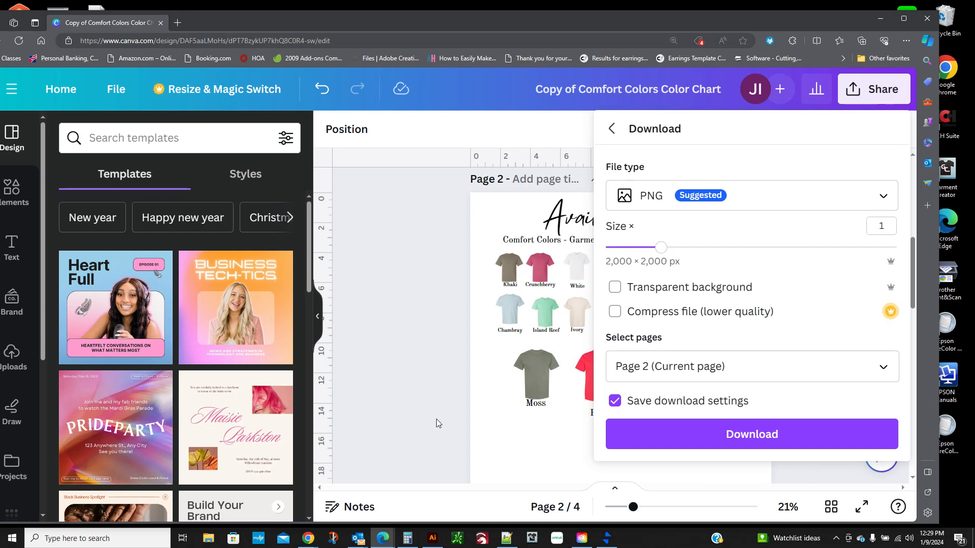
click(453, 416)
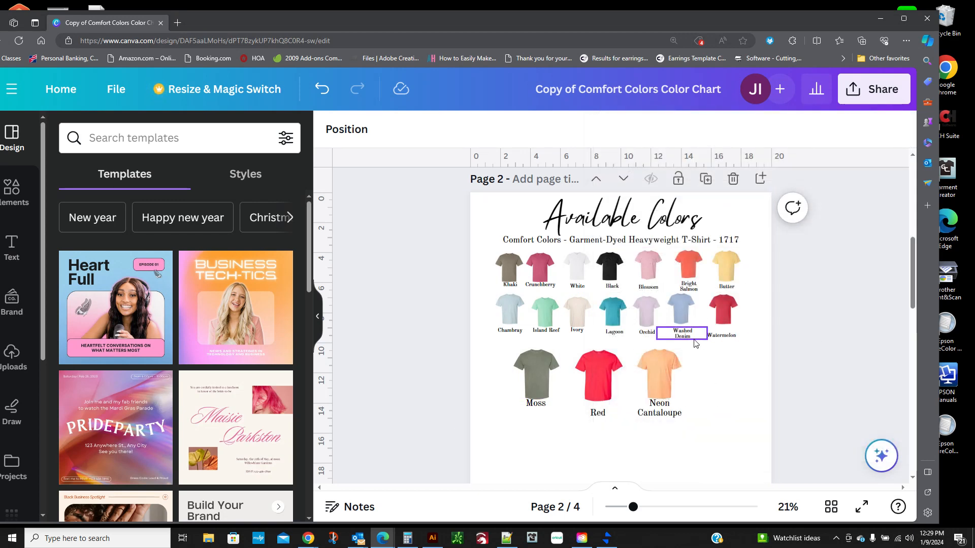
scroll(695, 343, up, 7)
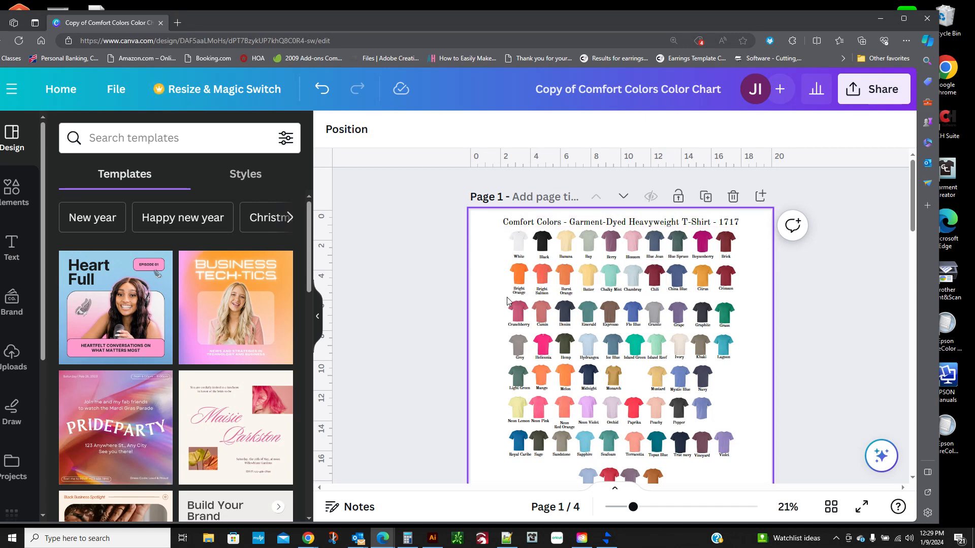
drag(499, 278, 696, 392)
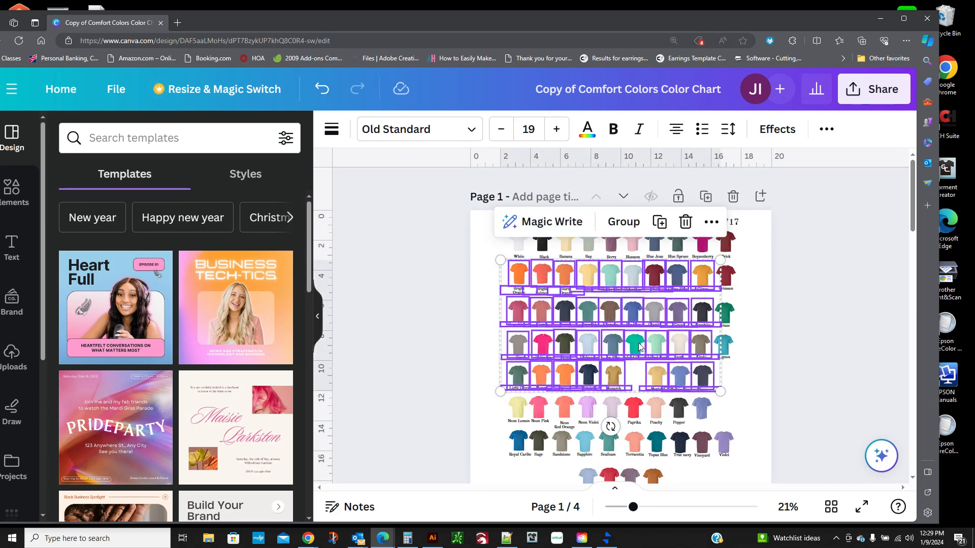
right_click(639, 347)
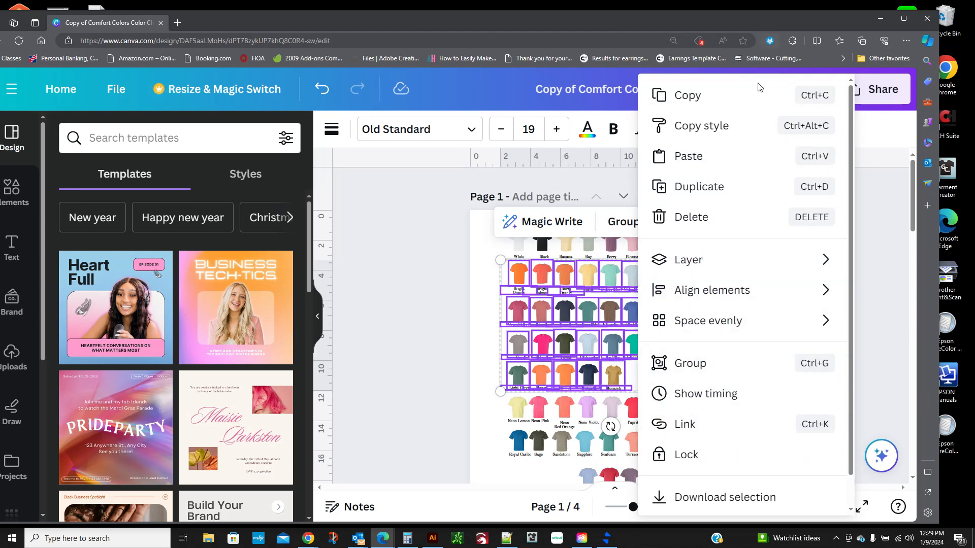
scroll(665, 361, down, 10)
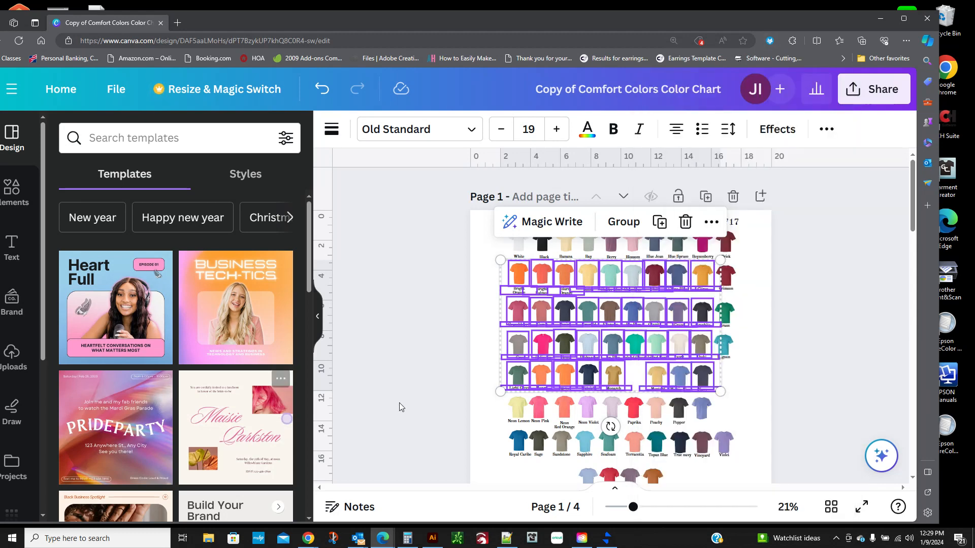
- Change the font of the Available Colors heading on page 4 to Ardilla
scroll(665, 361, down, 5)
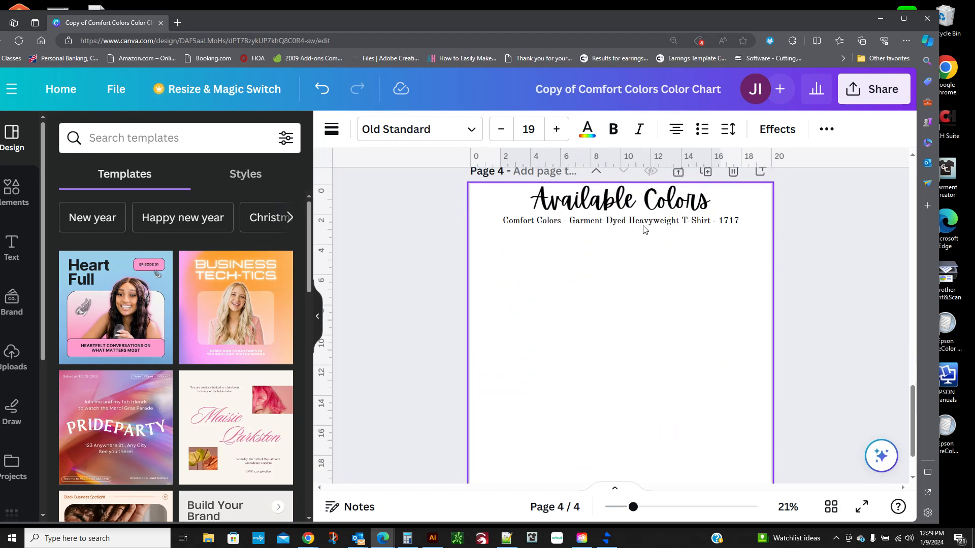
click(630, 201)
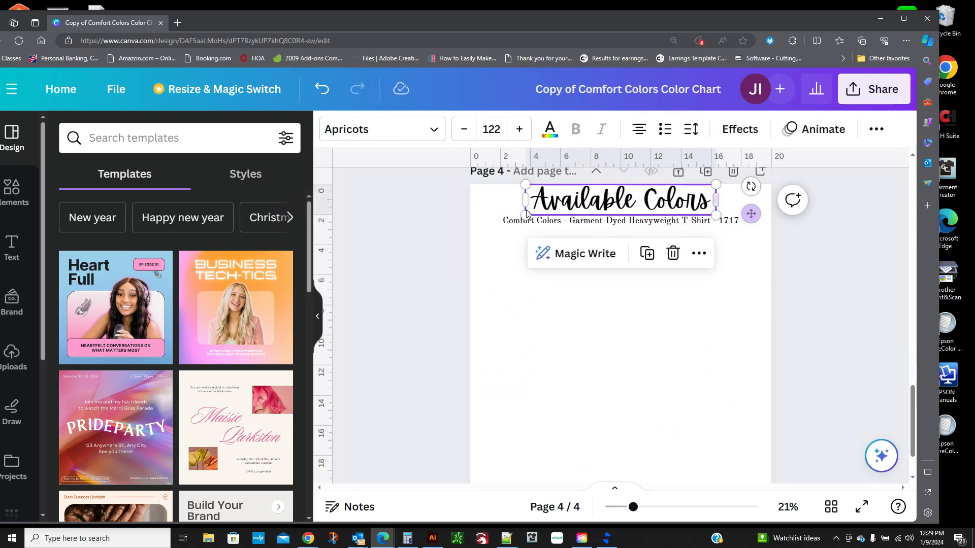
click(430, 133)
click(172, 295)
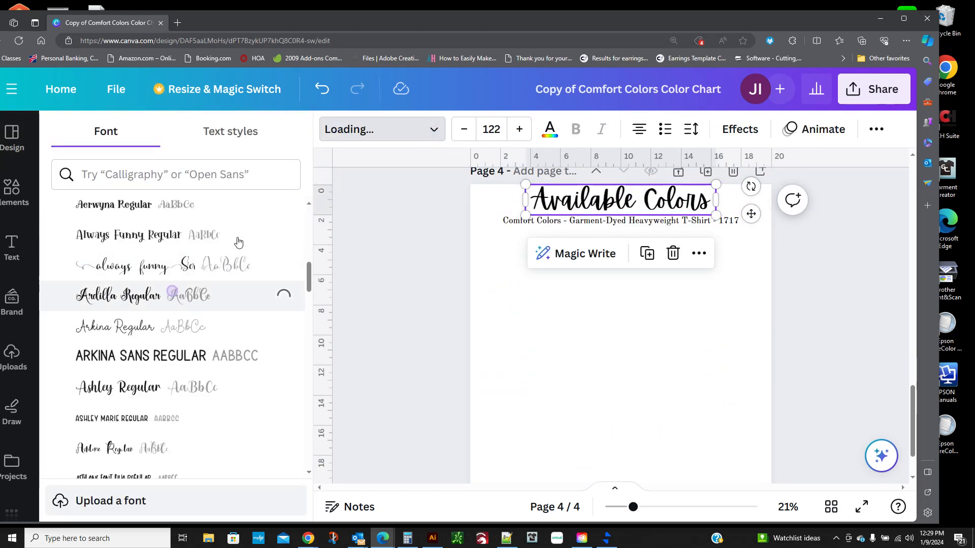
click(419, 129)
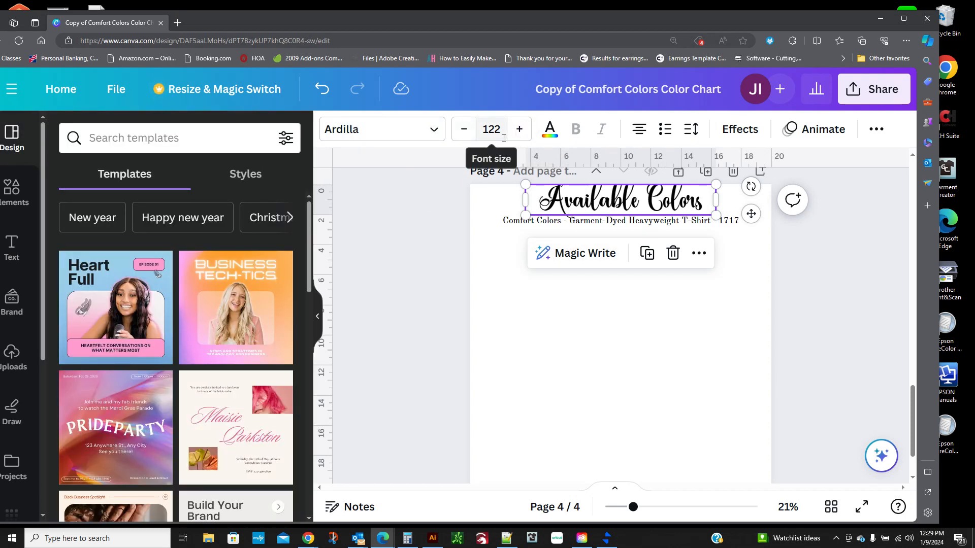
click(771, 367)
scroll(827, 379, up, 5)
scroll(838, 355, up, 5)
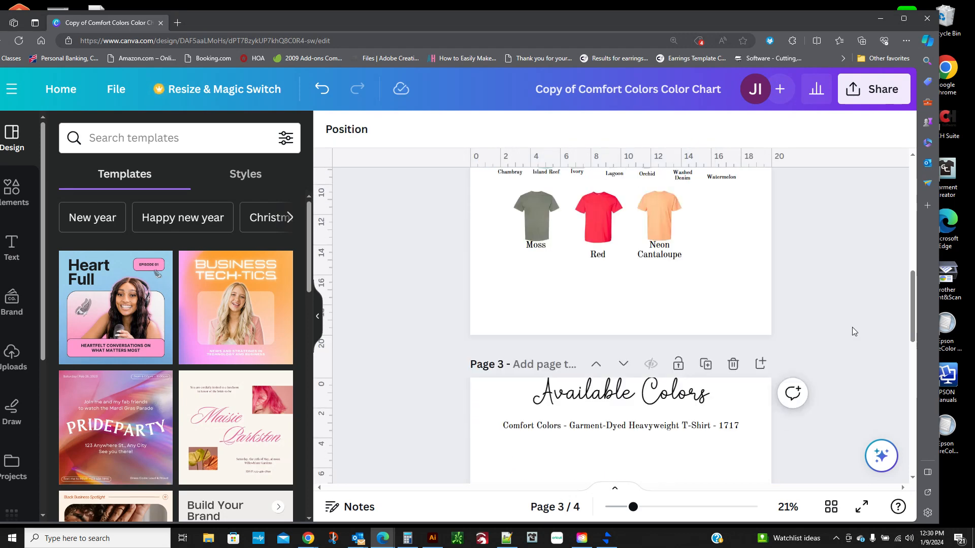